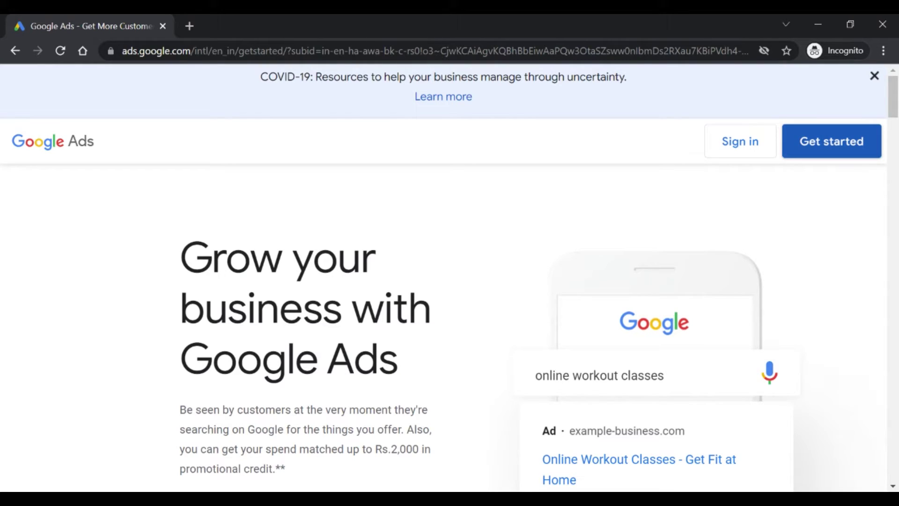
# Start a new Google Ads campaign and choose to create it without a goal's guidance
pyautogui.click(866, 141)
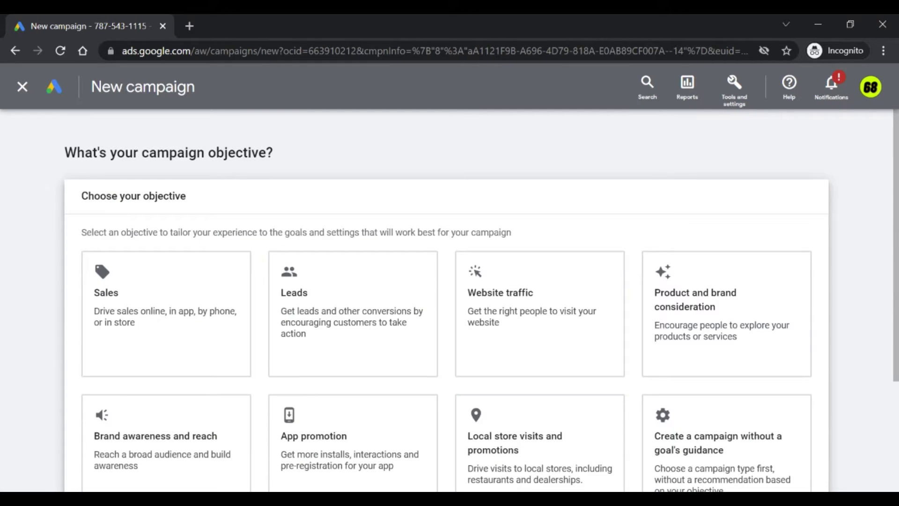
pyautogui.scroll(-3, 447, 300)
pyautogui.click(166, 194)
pyautogui.click(803, 357)
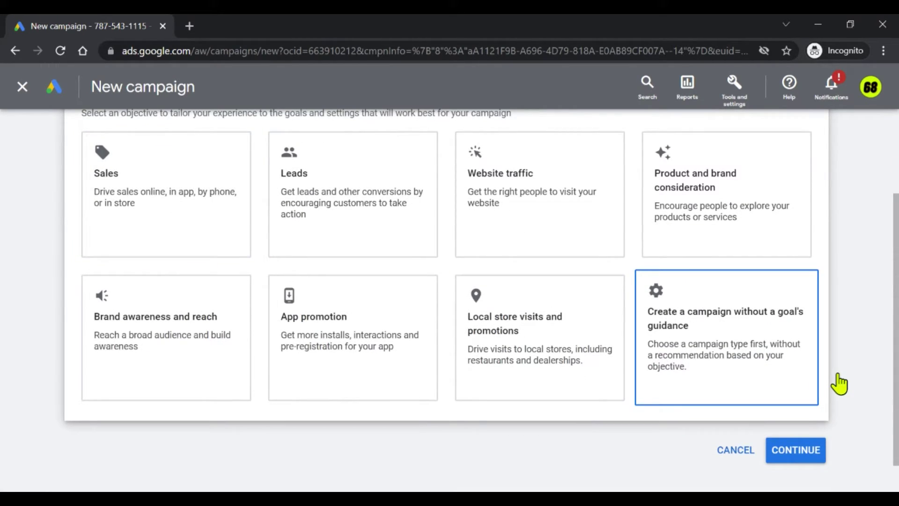
# Select the Video campaign type with the Custom video campaign subtype and continue to the campaign settings
pyautogui.scroll(-6, 840, 384)
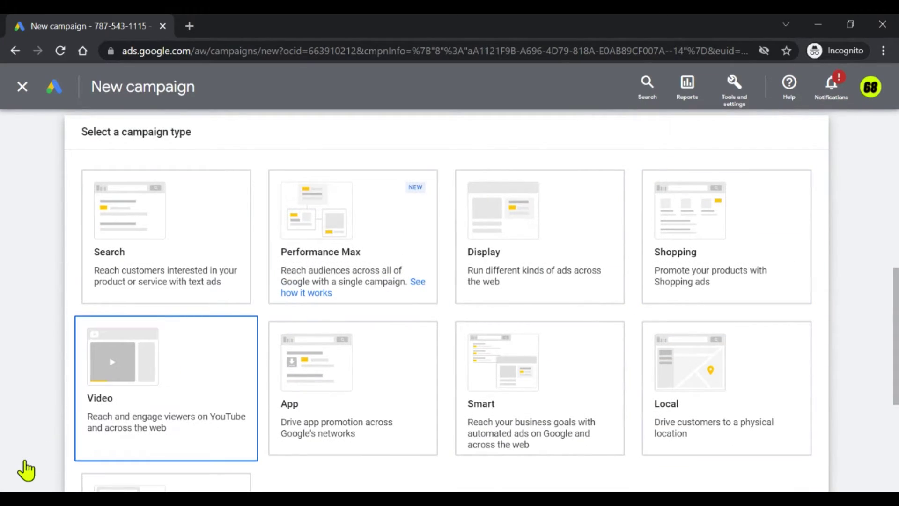
pyautogui.scroll(-10, 25, 470)
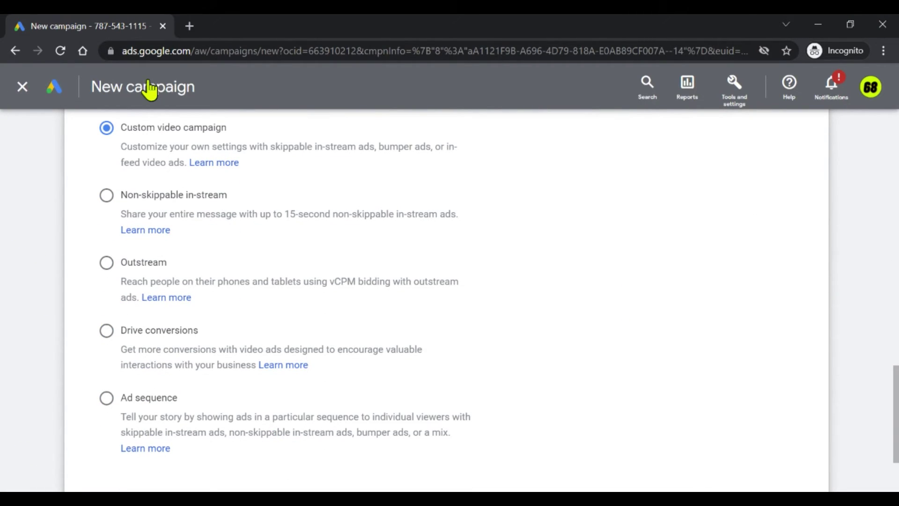
pyautogui.scroll(-3, 314, 211)
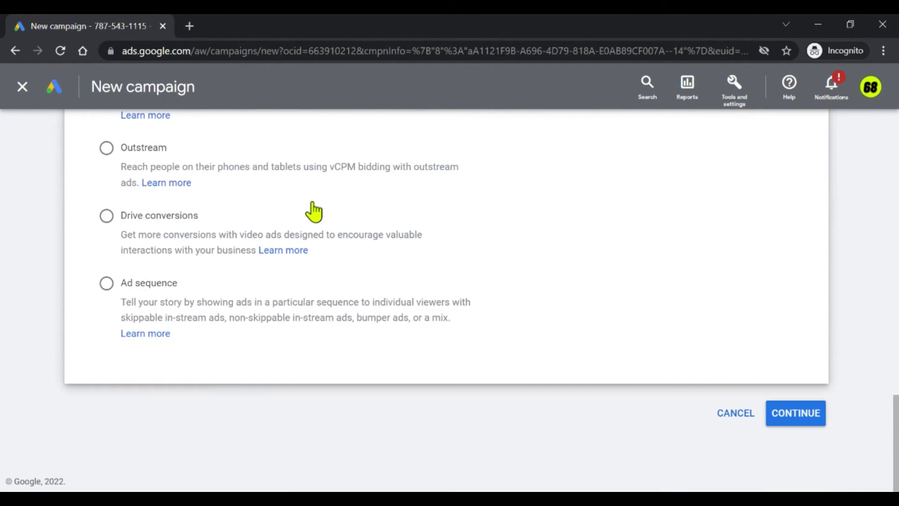
pyautogui.click(796, 413)
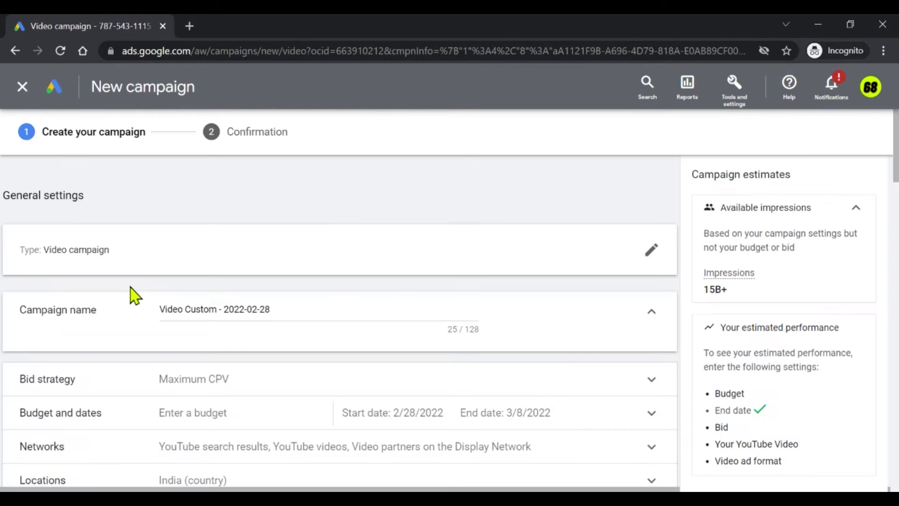
# Review the campaign name and the bid strategy settings of the video campaign
pyautogui.scroll(-1, 339, 324)
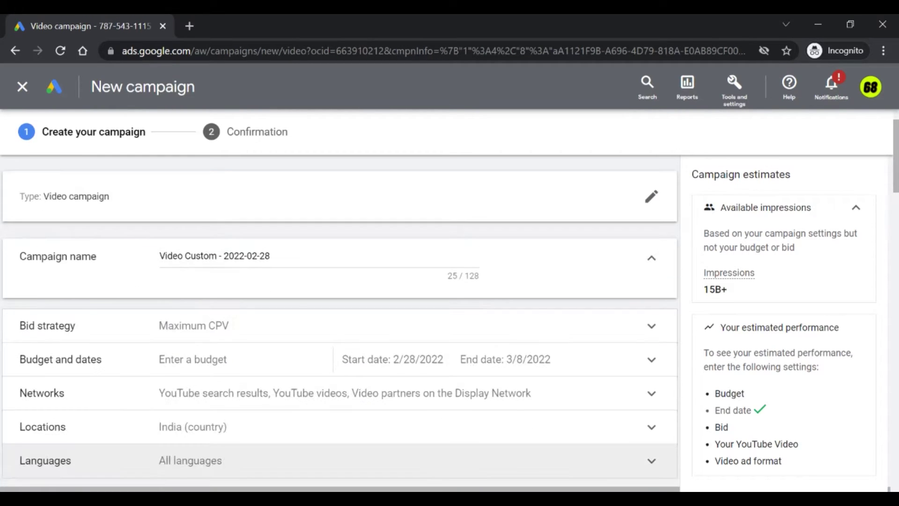
pyautogui.click(190, 254)
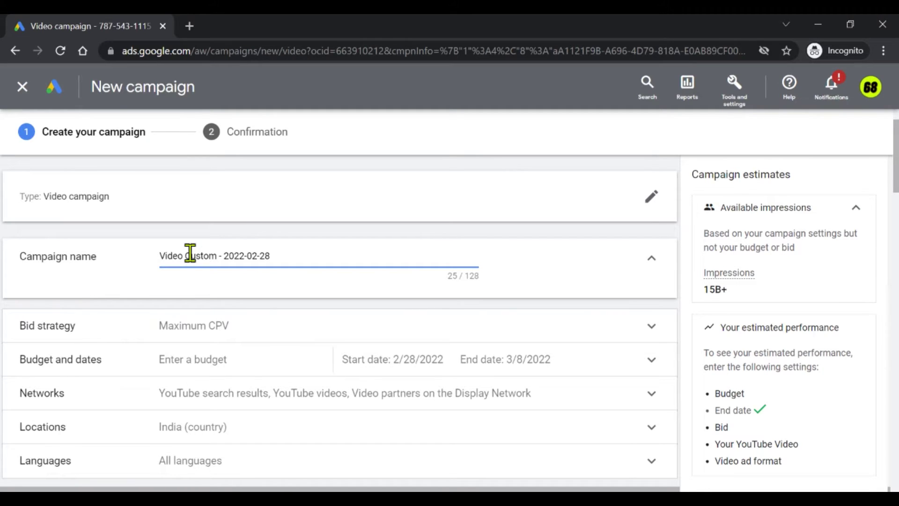
pyautogui.moveTo(271, 256); pyautogui.dragTo(16, 252)
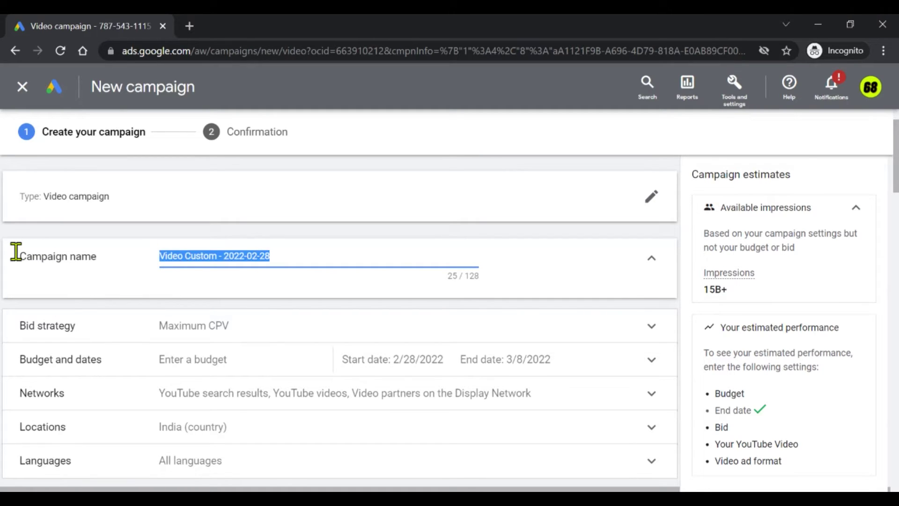
pyautogui.scroll(-1, 211, 255)
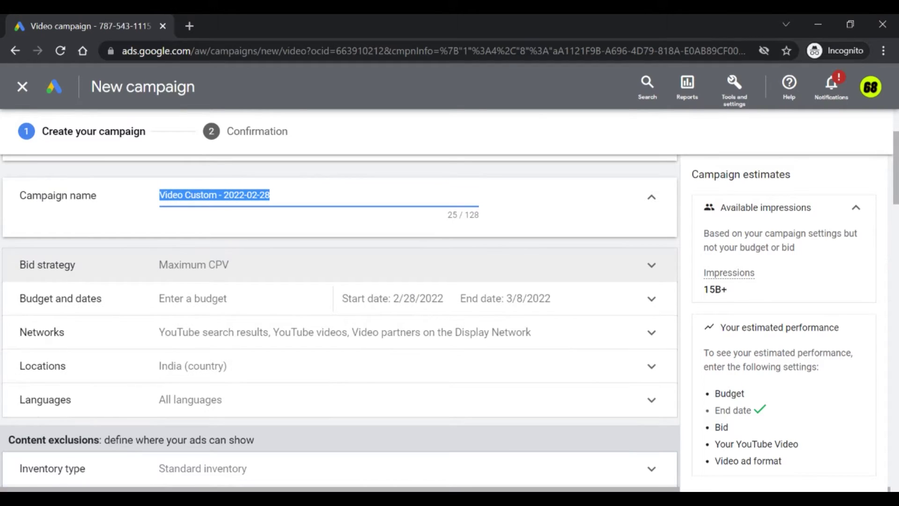
pyautogui.click(668, 277)
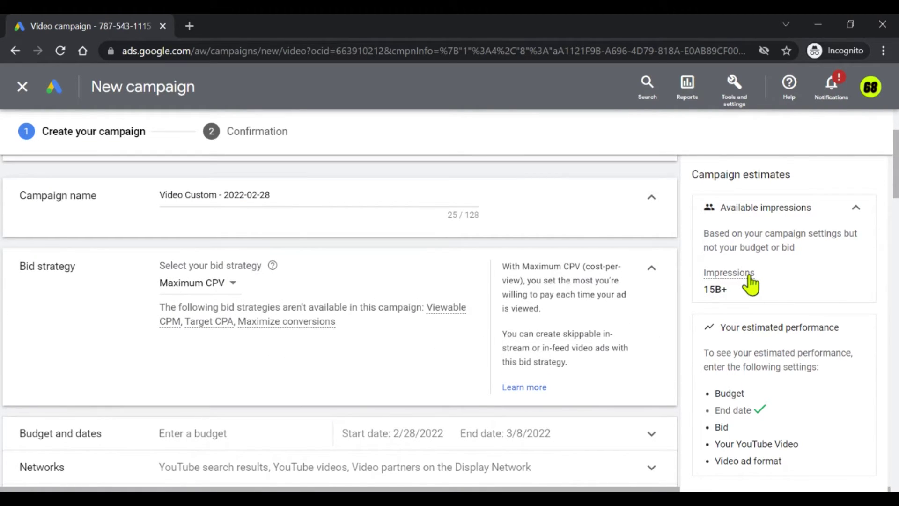
pyautogui.click(749, 276)
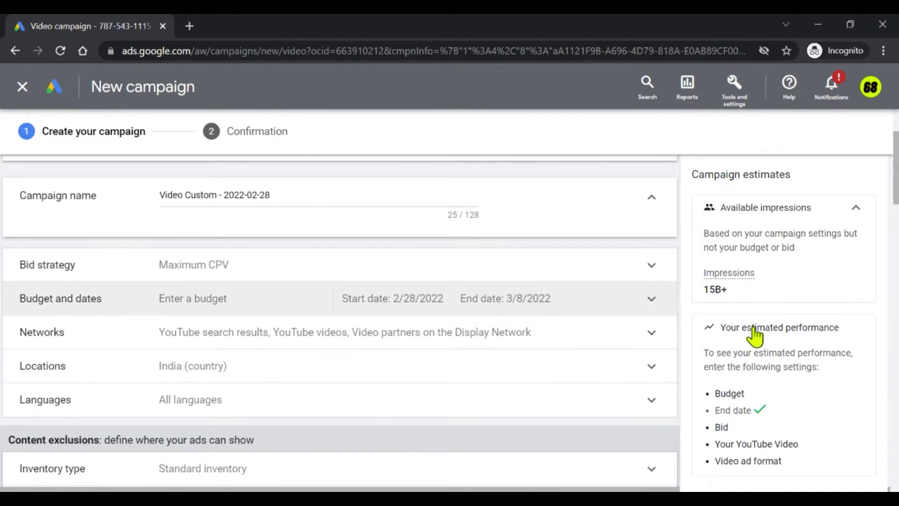
# Set the campaign total budget amount to ₹500 in the budget and dates settings
pyautogui.click(651, 299)
pyautogui.click(309, 364)
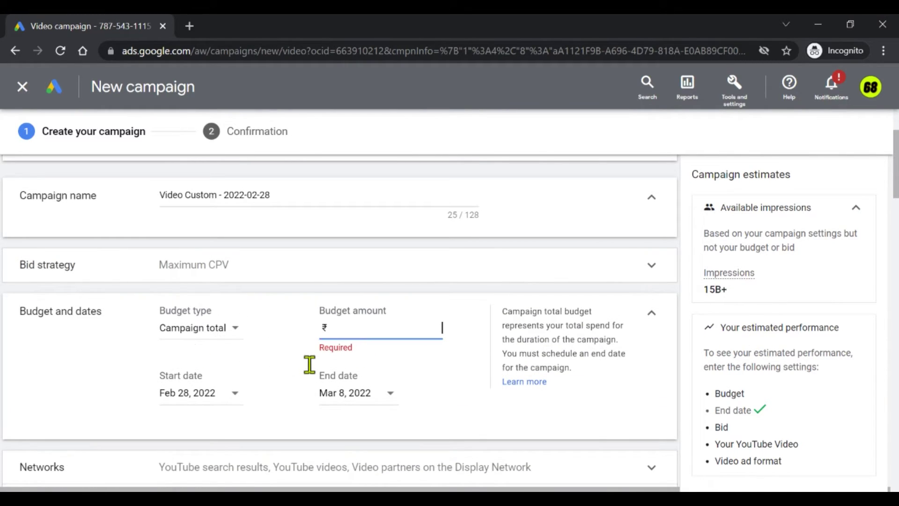
pyautogui.write('500')
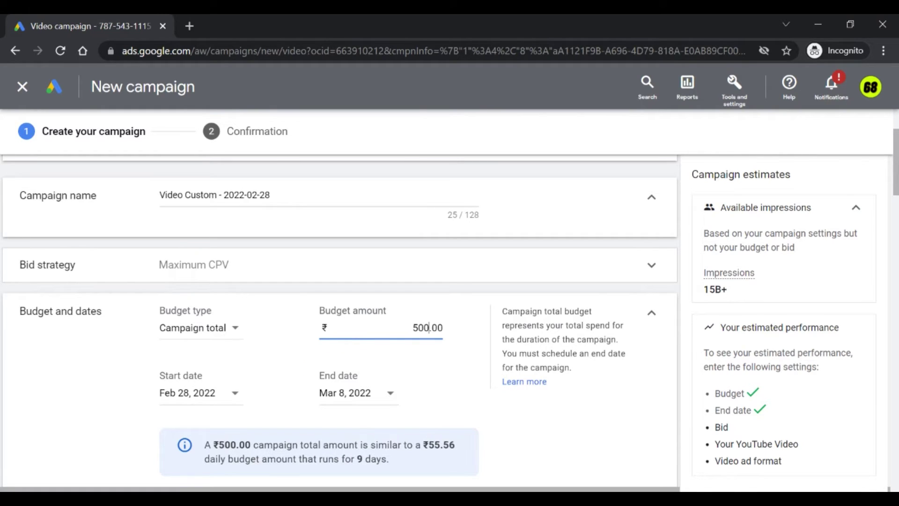
pyautogui.scroll(-1, 255, 365)
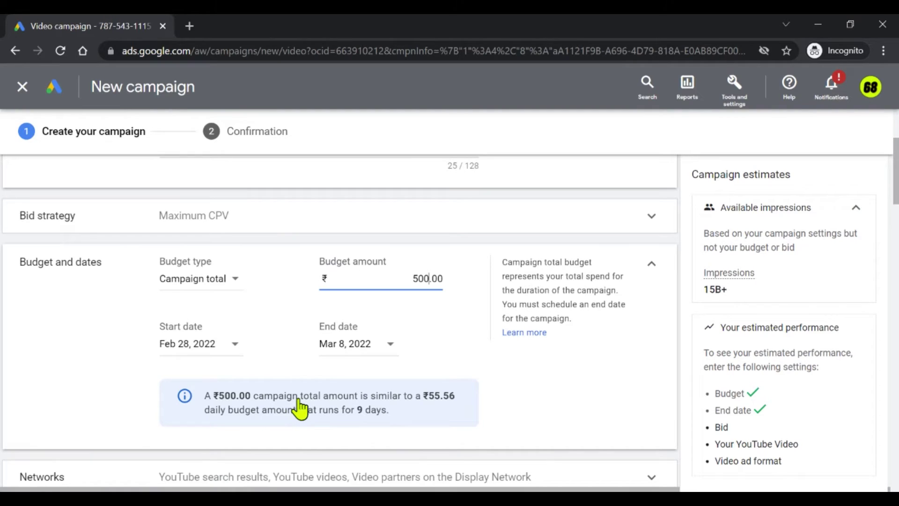
# Exclude video partners on the Display Network from the campaign's networks
pyautogui.click(758, 281)
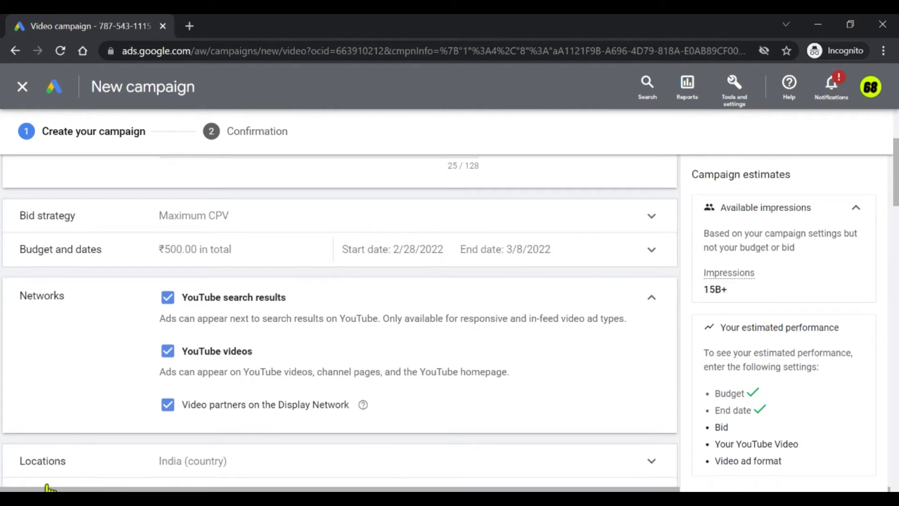
pyautogui.press('space')
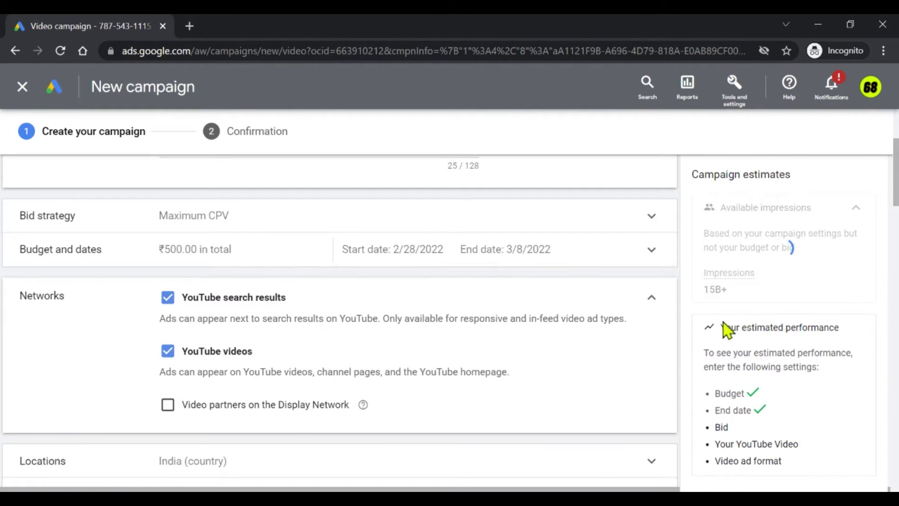
pyautogui.click(749, 317)
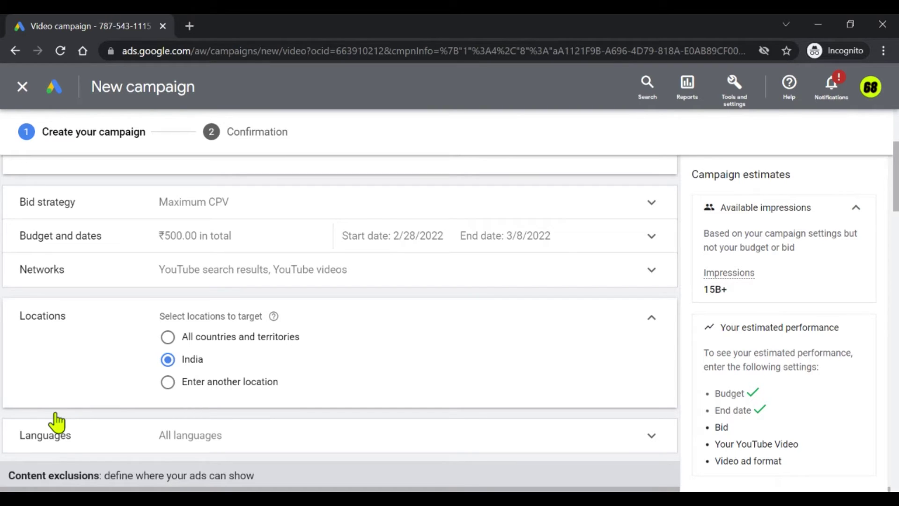
# Try targeting other locations and all countries and territories, and set the target location back to India
pyautogui.press('Down')
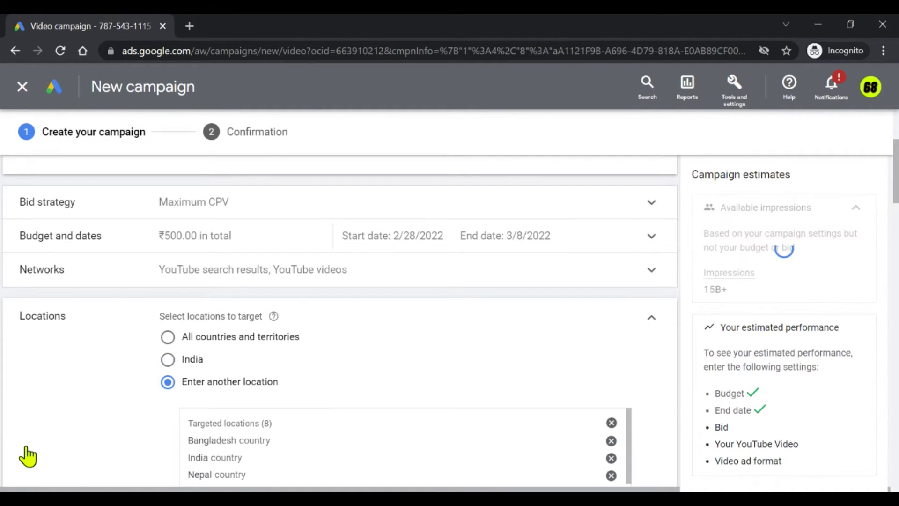
pyautogui.scroll(-2, 106, 476)
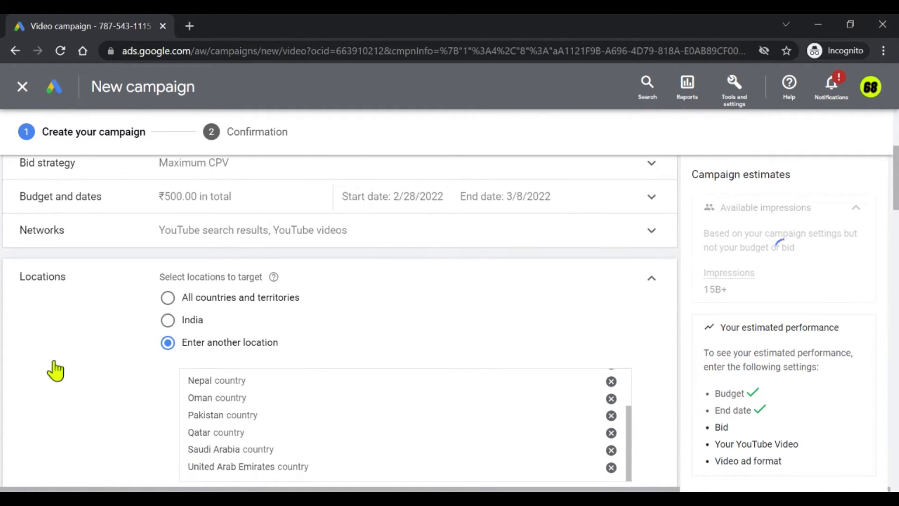
pyautogui.press('Down')
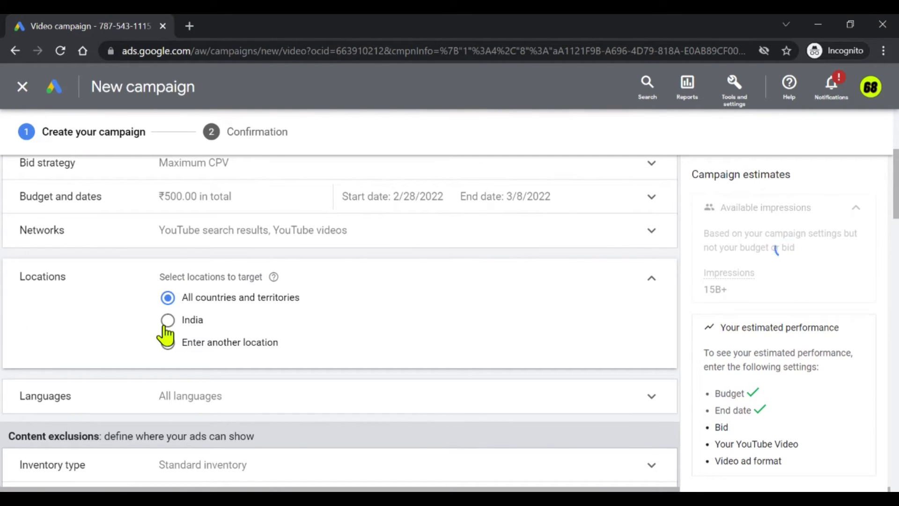
pyautogui.press('Down')
pyautogui.click(651, 278)
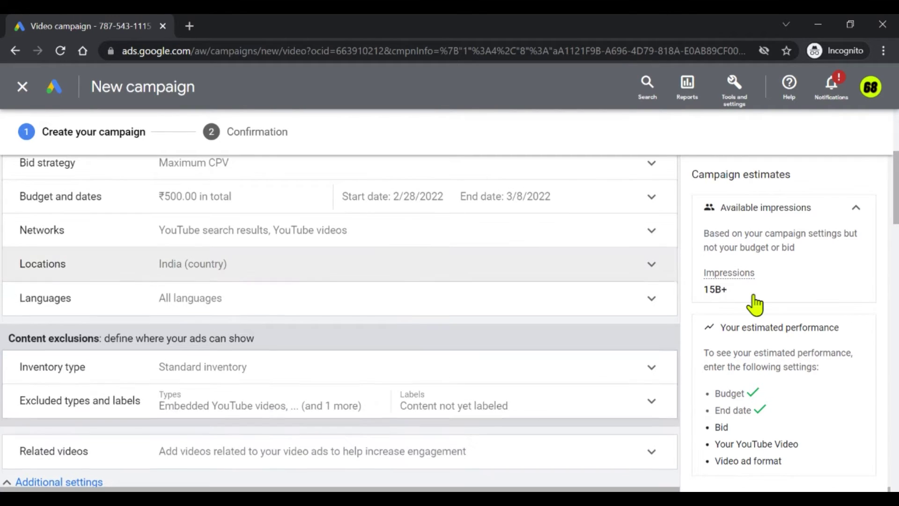
# Set the campaign's customer language to Hindi
pyautogui.click(651, 297)
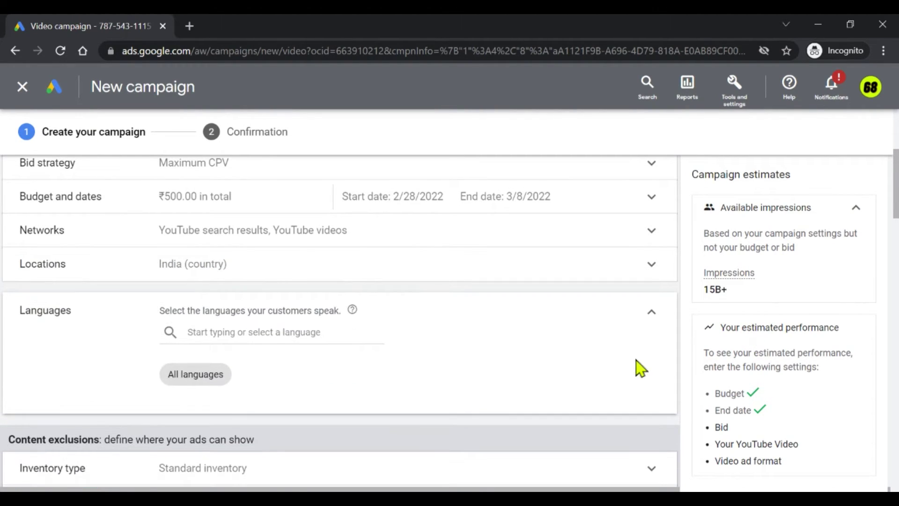
pyautogui.click(214, 373)
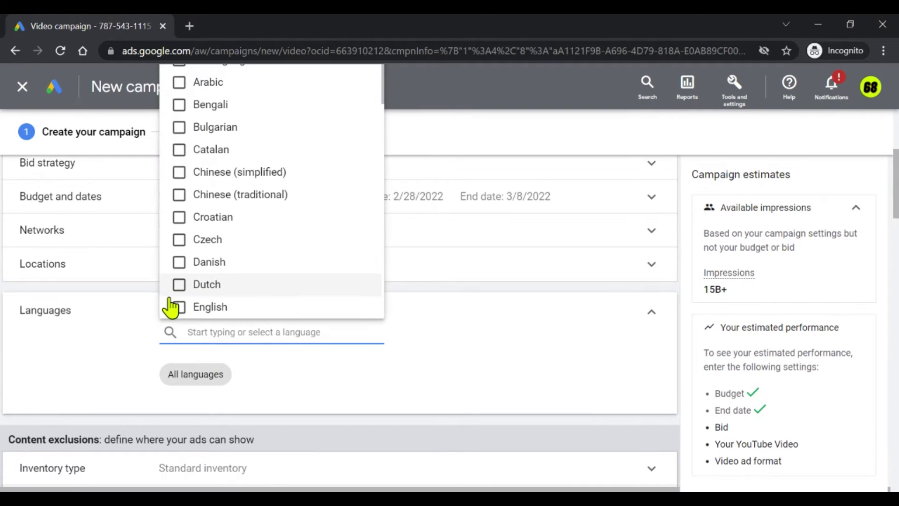
pyautogui.scroll(-1, 171, 307)
pyautogui.scroll(-4, 171, 304)
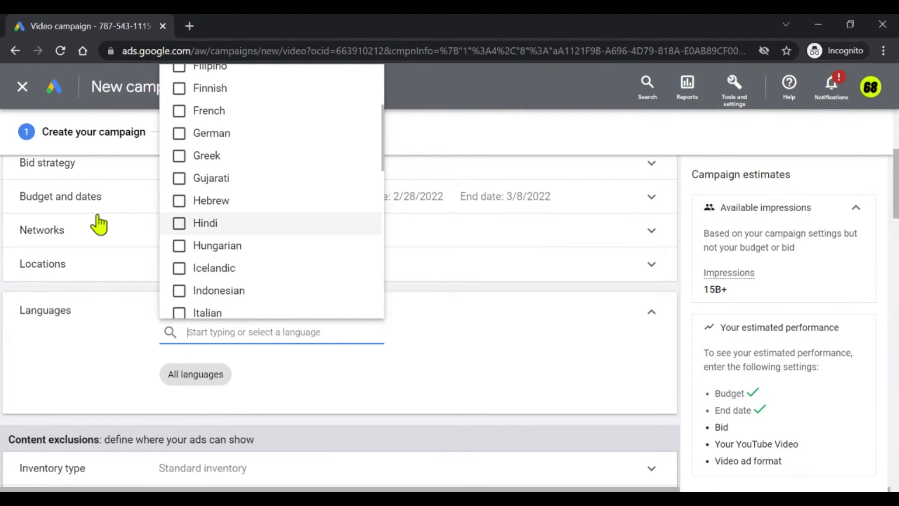
pyautogui.click(179, 223)
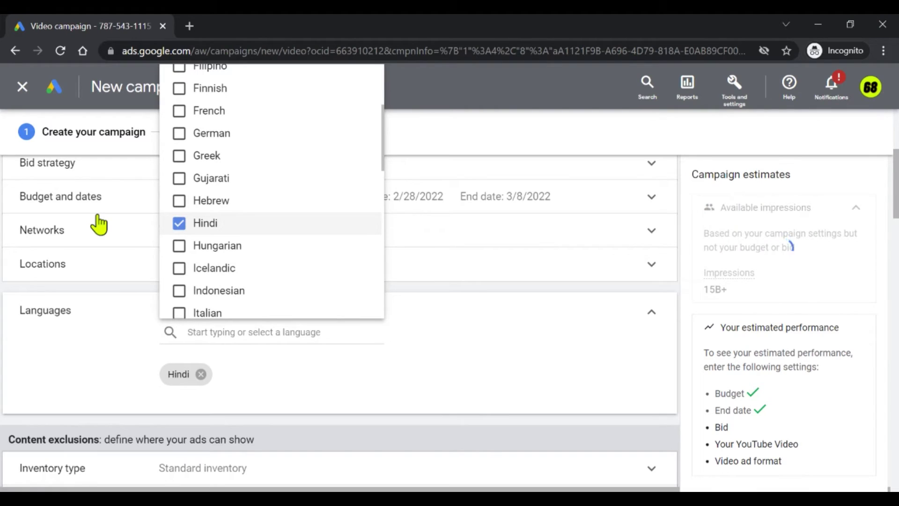
pyautogui.click(421, 381)
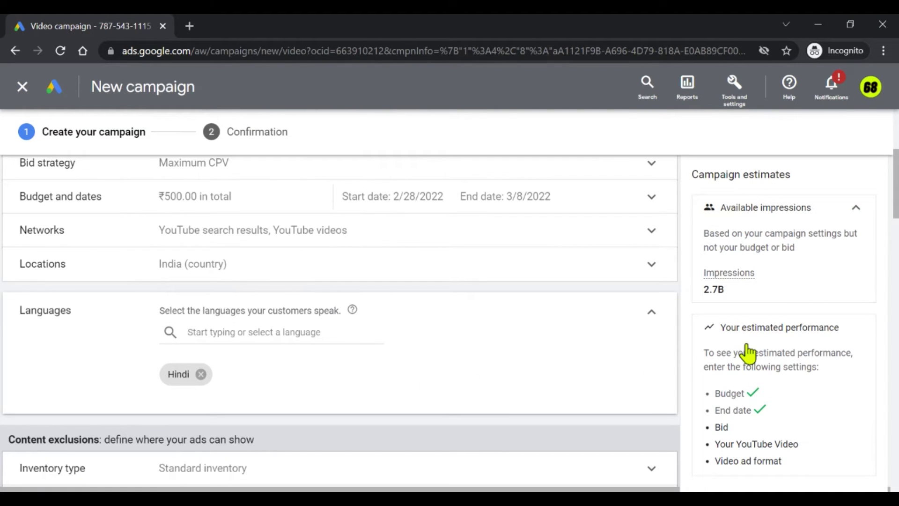
pyautogui.click(495, 322)
# Review the content exclusions, covering the inventory type options and the excluded content types and digital content labels
pyautogui.scroll(-2, 495, 322)
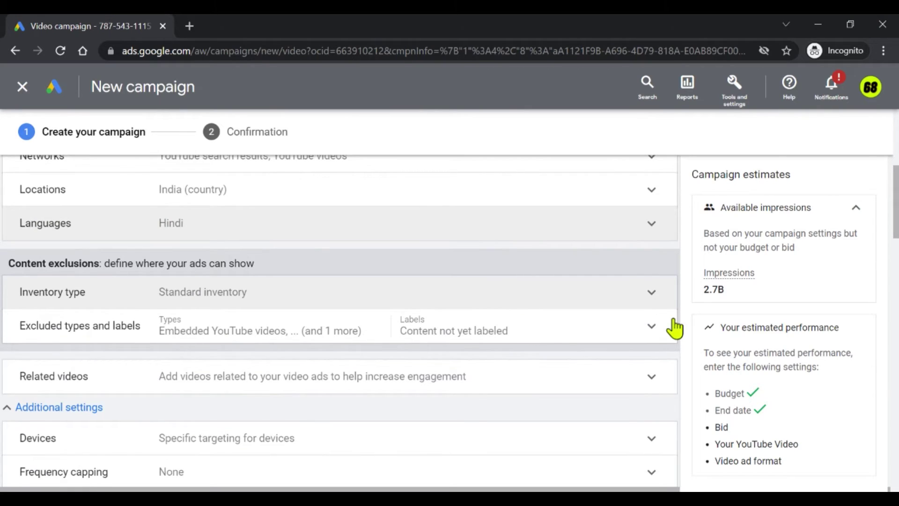
pyautogui.press('Tab')
pyautogui.press('Return')
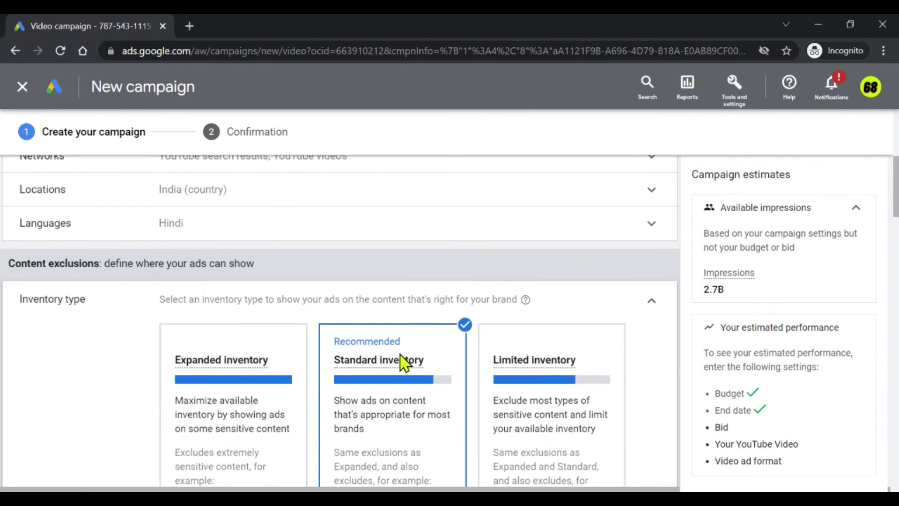
pyautogui.click(753, 327)
pyautogui.scroll(-1, 457, 323)
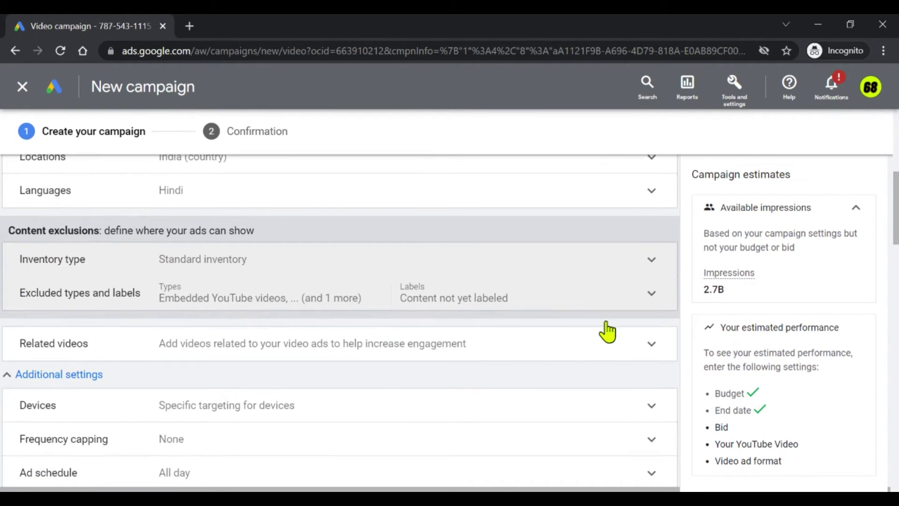
pyautogui.press('Return')
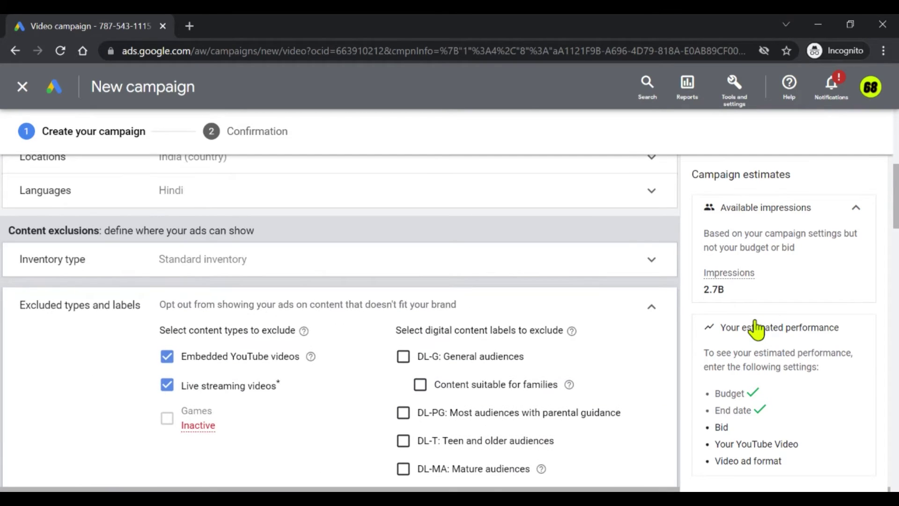
pyautogui.scroll(-1, 43, 410)
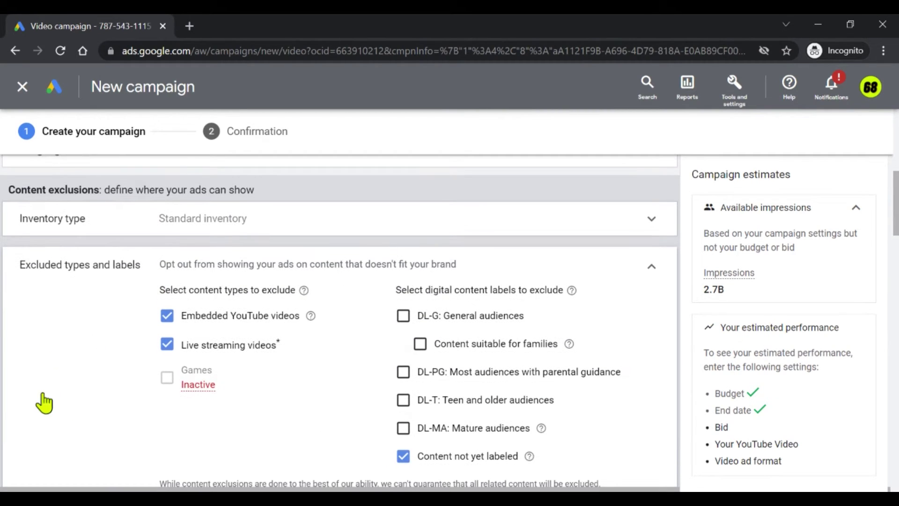
pyautogui.scroll(-2, 36, 406)
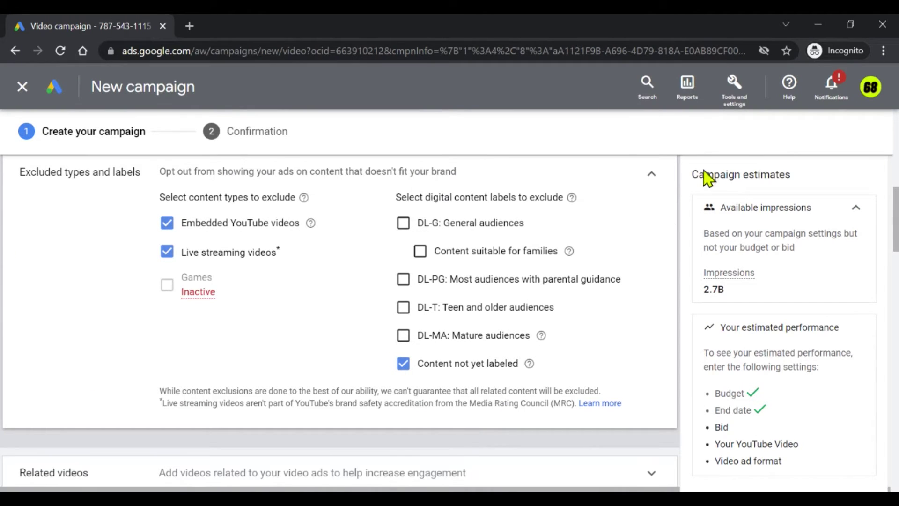
# Set specific device targeting so the campaign shows only on mobile phones
pyautogui.click(751, 148)
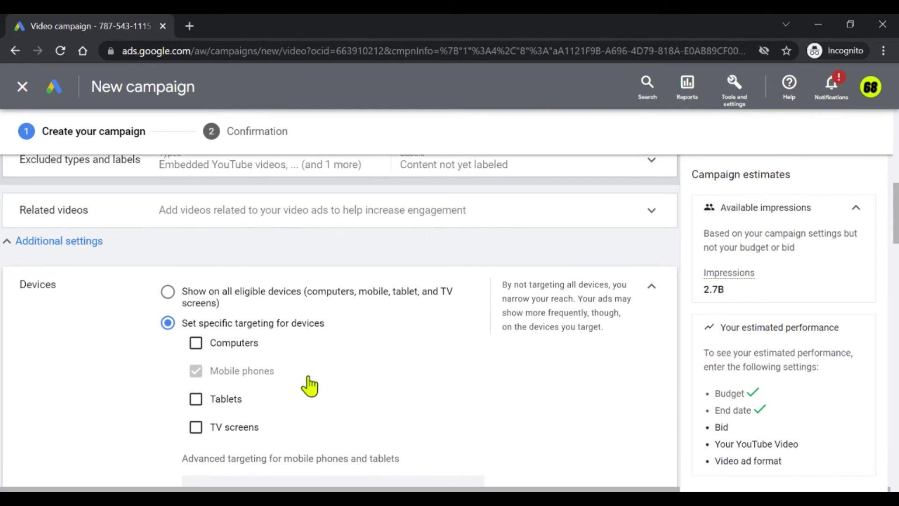
pyautogui.scroll(-1, 159, 383)
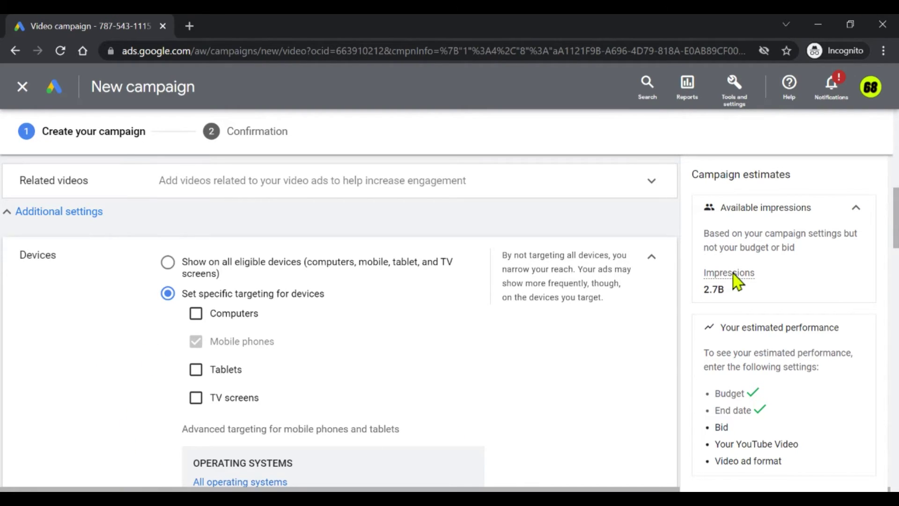
pyautogui.click(749, 265)
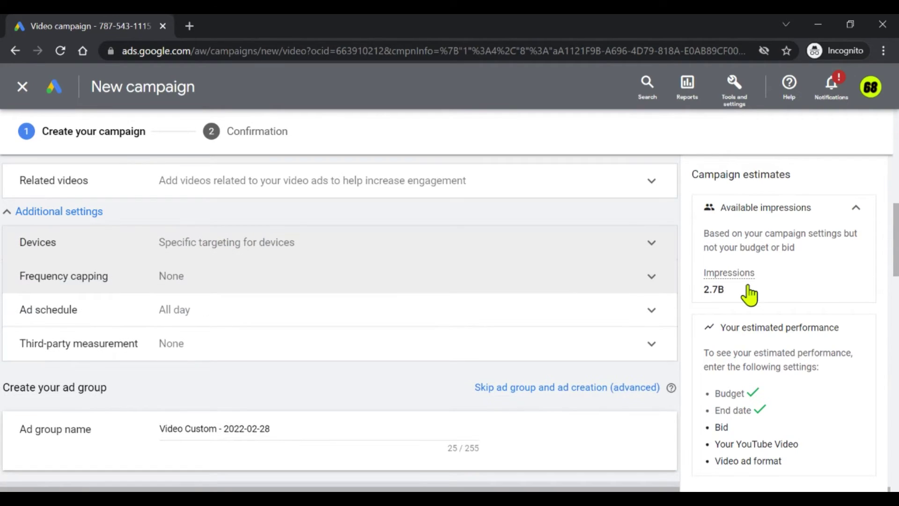
# Cap the campaign's impression frequency at 1 impression per week
pyautogui.click(747, 285)
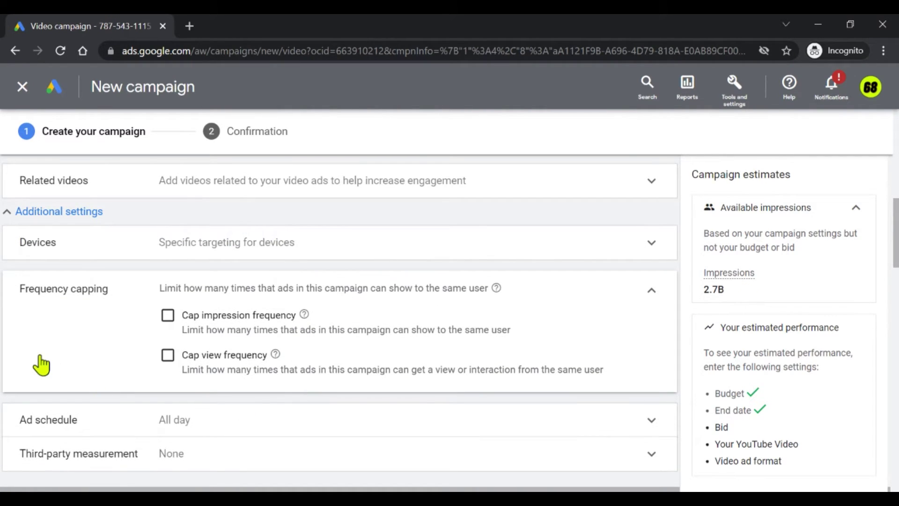
pyautogui.click(168, 314)
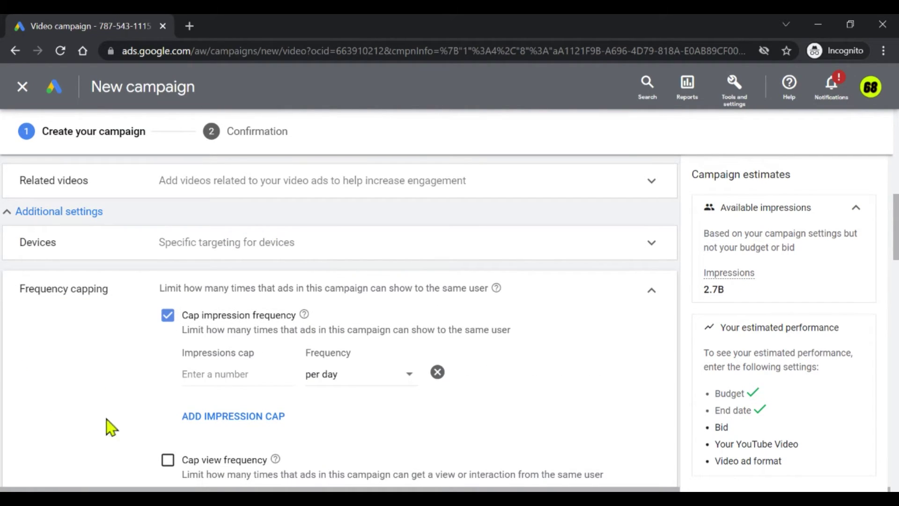
pyautogui.write('1')
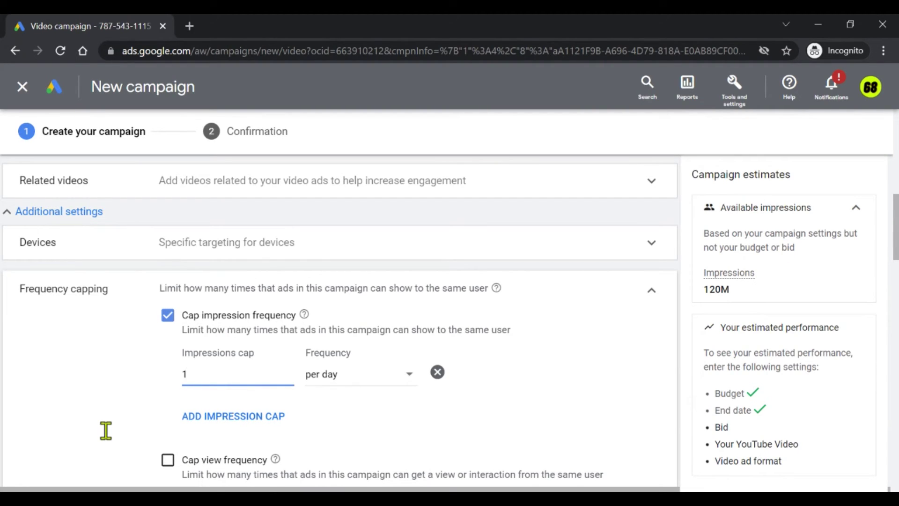
pyautogui.click(361, 373)
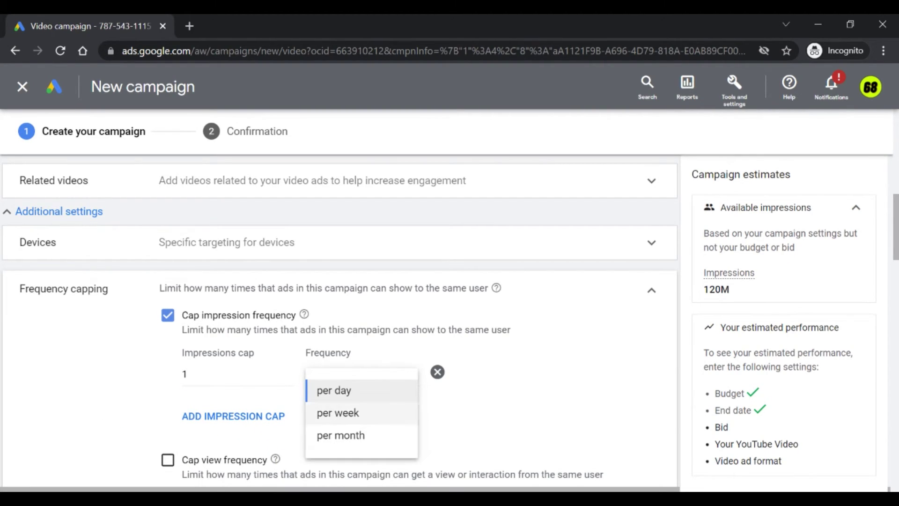
pyautogui.press('Up')
pyautogui.press('Return')
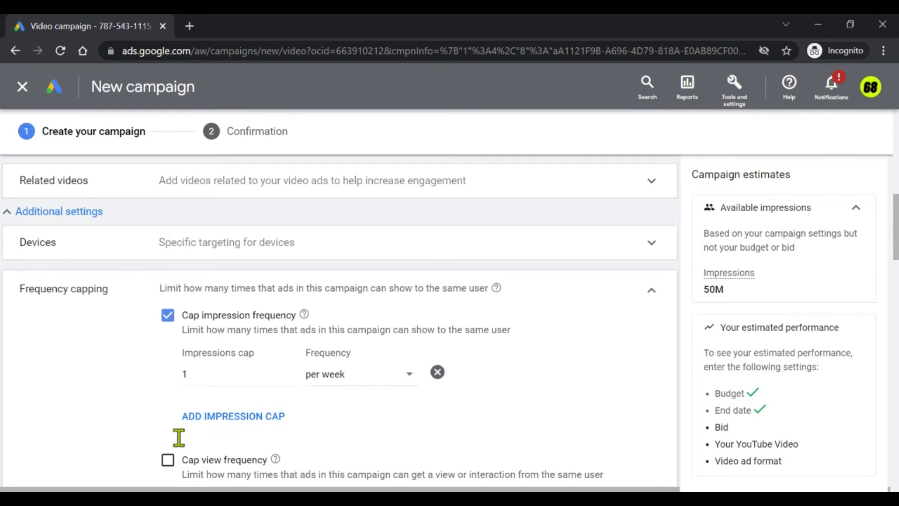
pyautogui.click(750, 322)
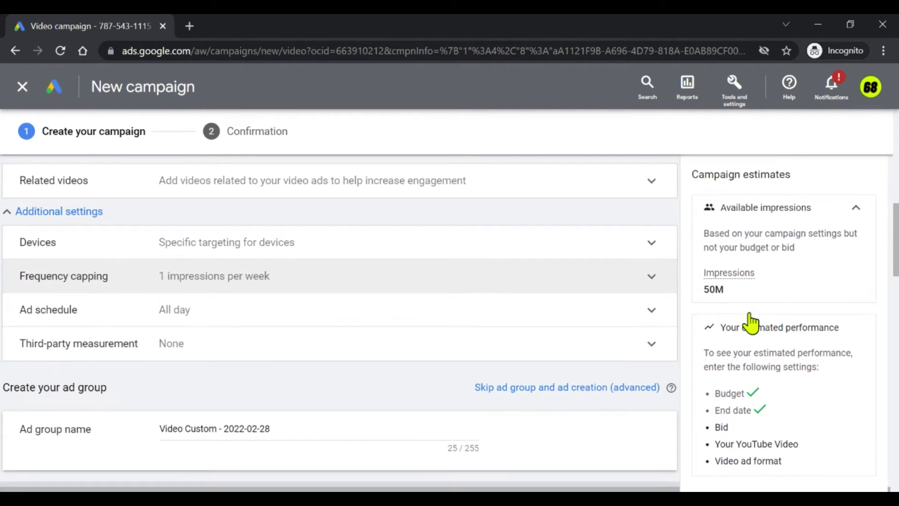
# Try excluding the Unknown age group from the ad group's demographics, and include it again
pyautogui.scroll(-1, 749, 322)
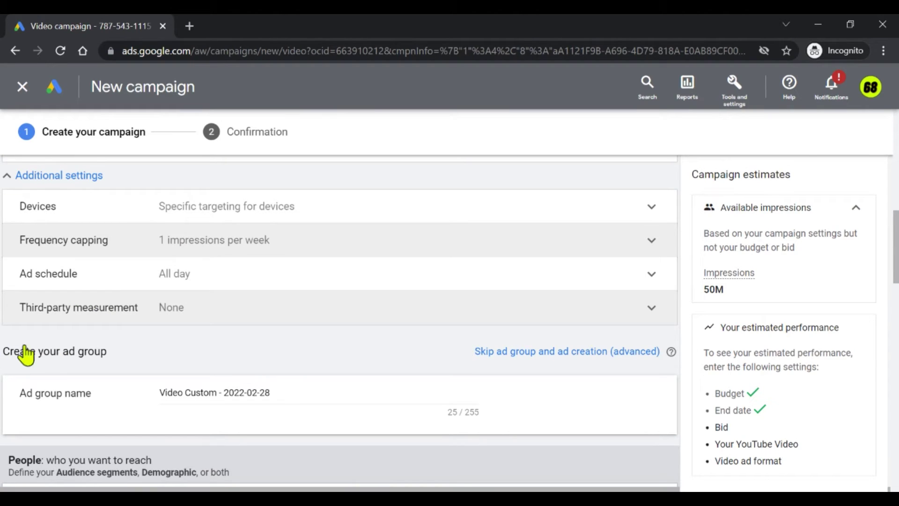
pyautogui.scroll(-1, 56, 351)
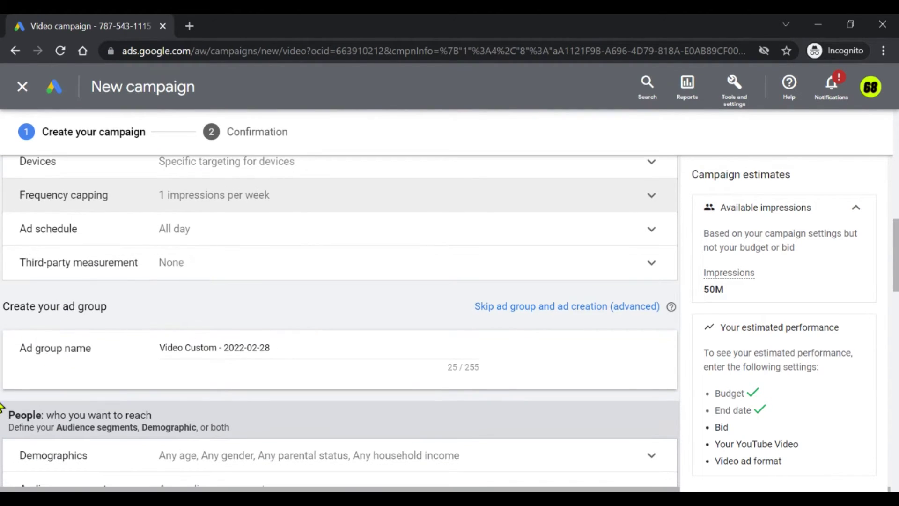
pyautogui.scroll(-1, 157, 351)
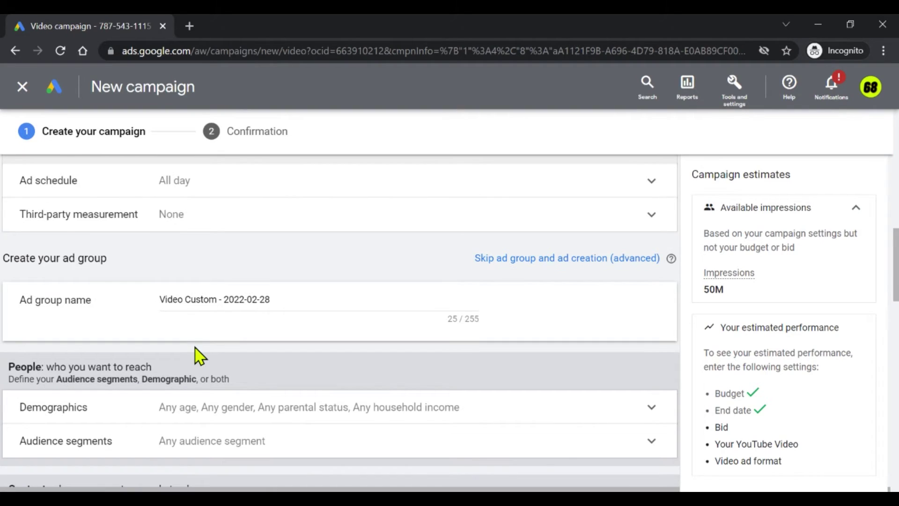
pyautogui.scroll(-2, 195, 356)
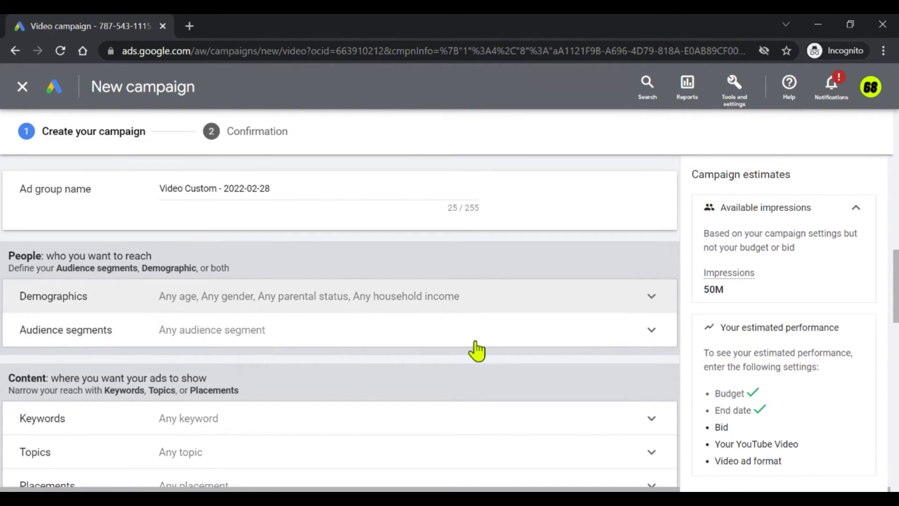
pyautogui.click(404, 296)
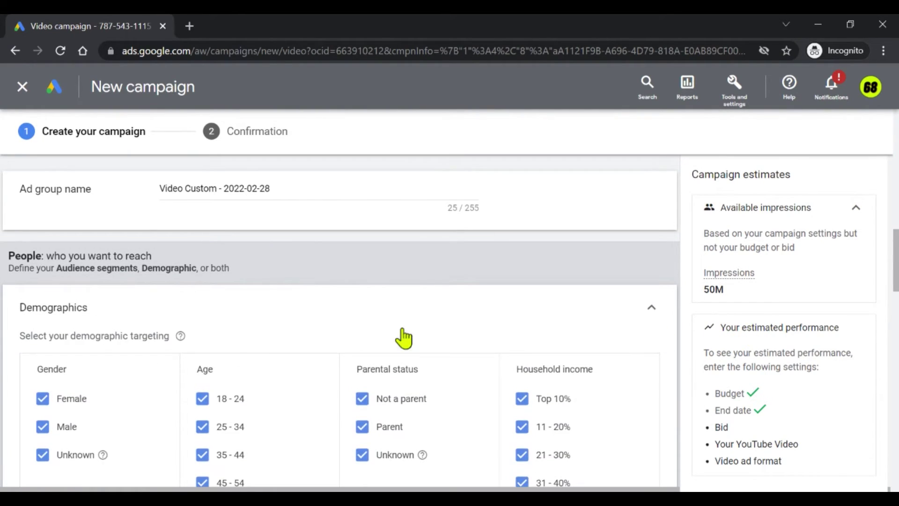
pyautogui.scroll(-3, 317, 338)
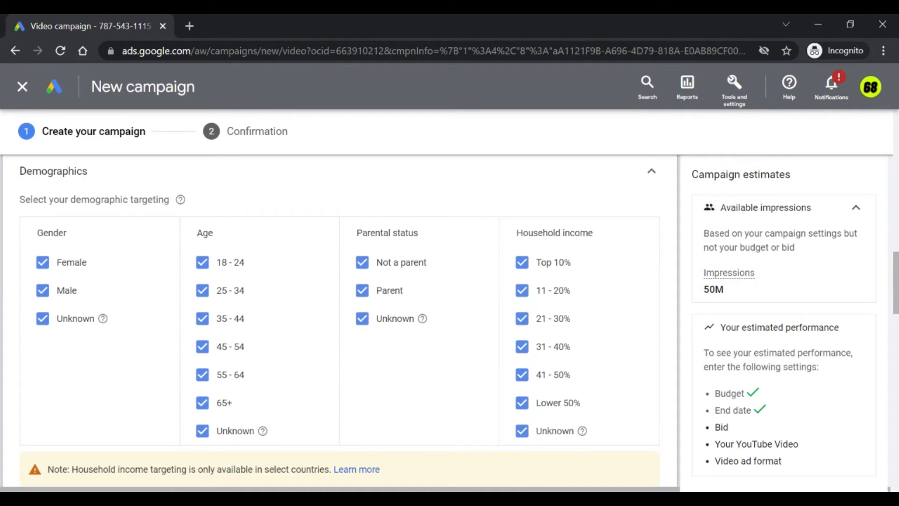
pyautogui.click(202, 431)
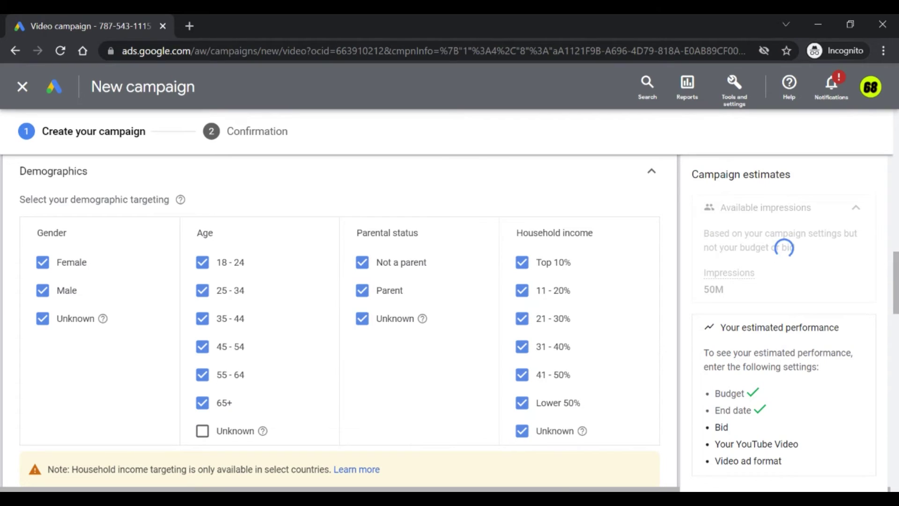
pyautogui.click(203, 431)
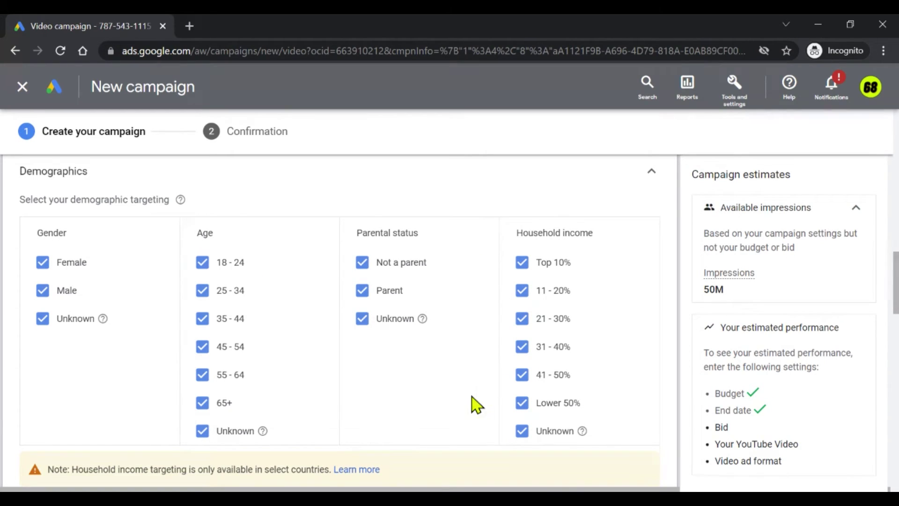
pyautogui.click(759, 135)
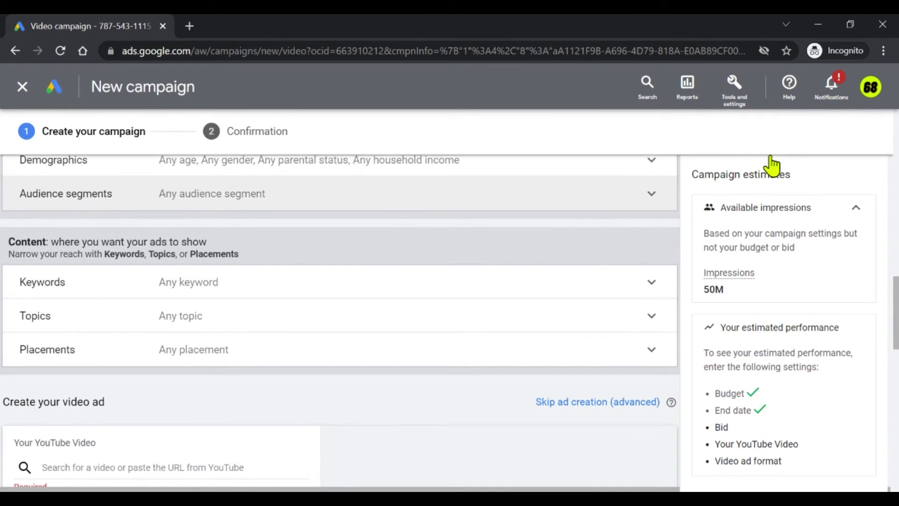
# Target the Mobile Enthusiasts audience segment in the ad group
pyautogui.scroll(-1, 206, 375)
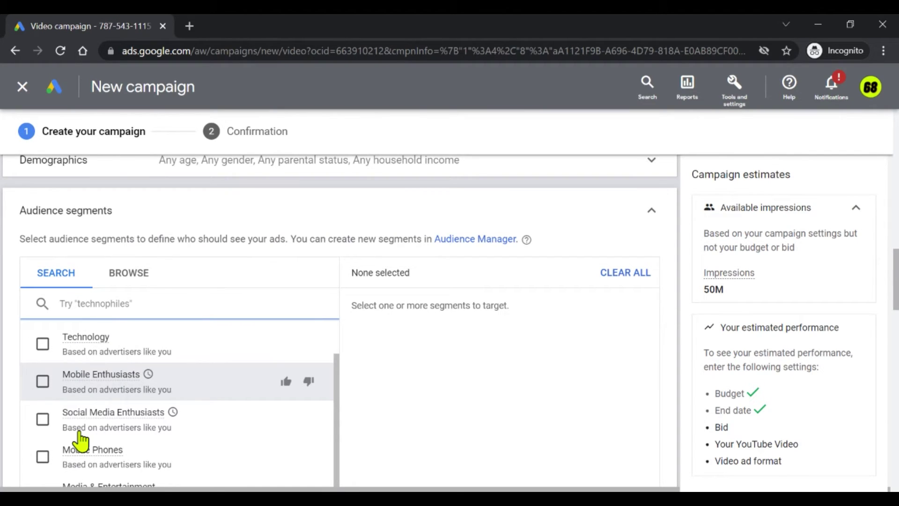
pyautogui.click(43, 381)
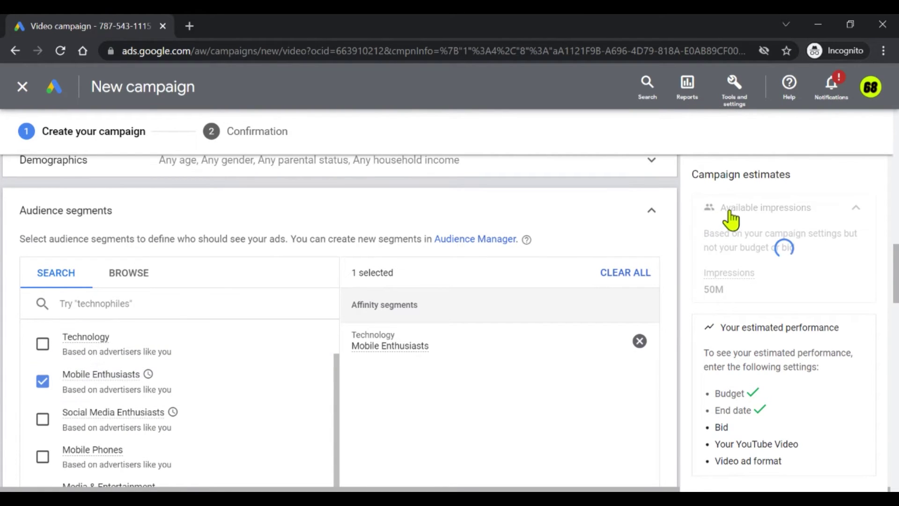
pyautogui.click(754, 198)
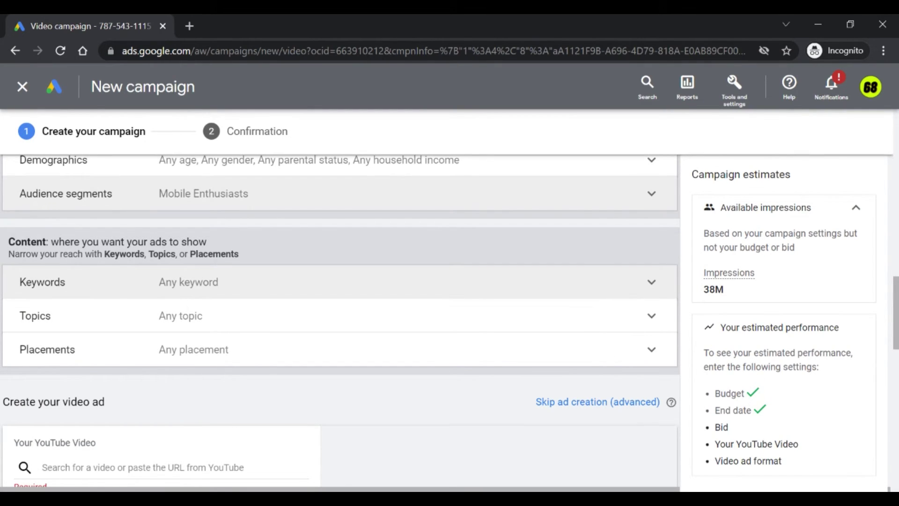
# Copy the earphones video's link from YouTube Studio and use it as the ad's YouTube video in Google Ads
pyautogui.scroll(-3, 594, 274)
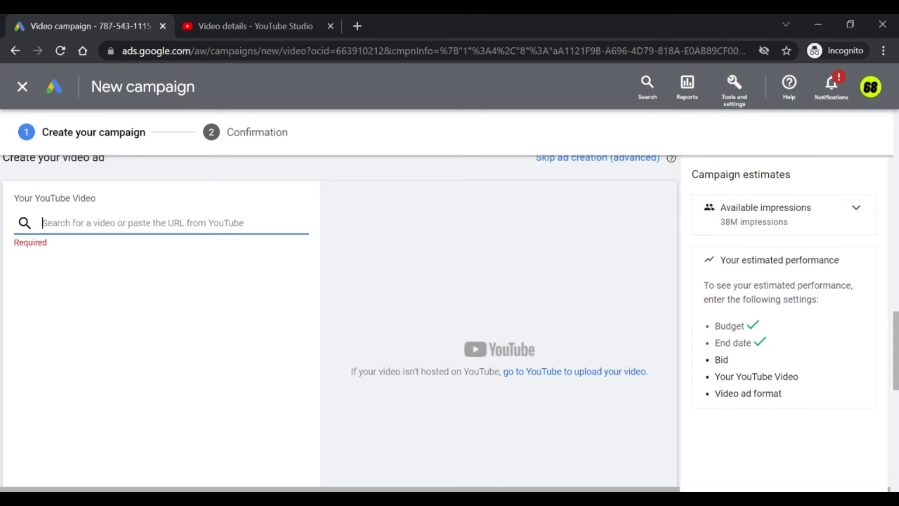
pyautogui.hotkey('ctrl', 'Tab')
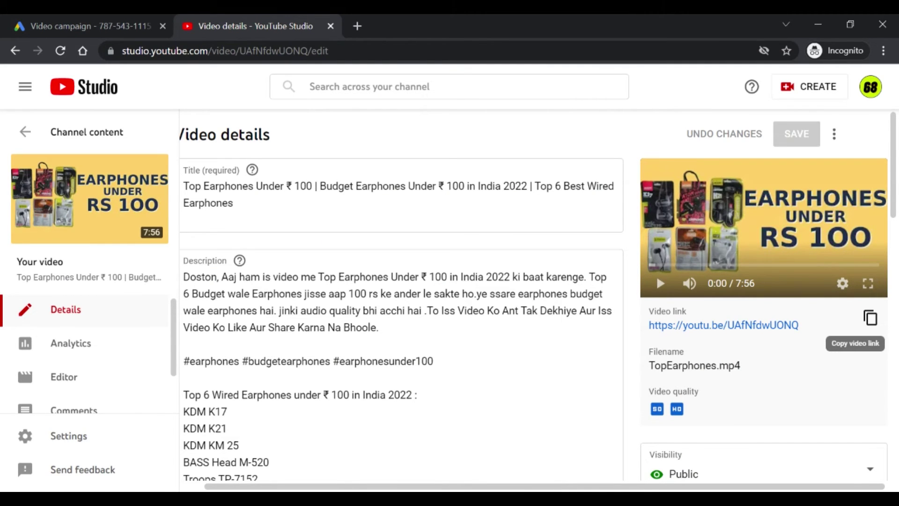
pyautogui.click(870, 318)
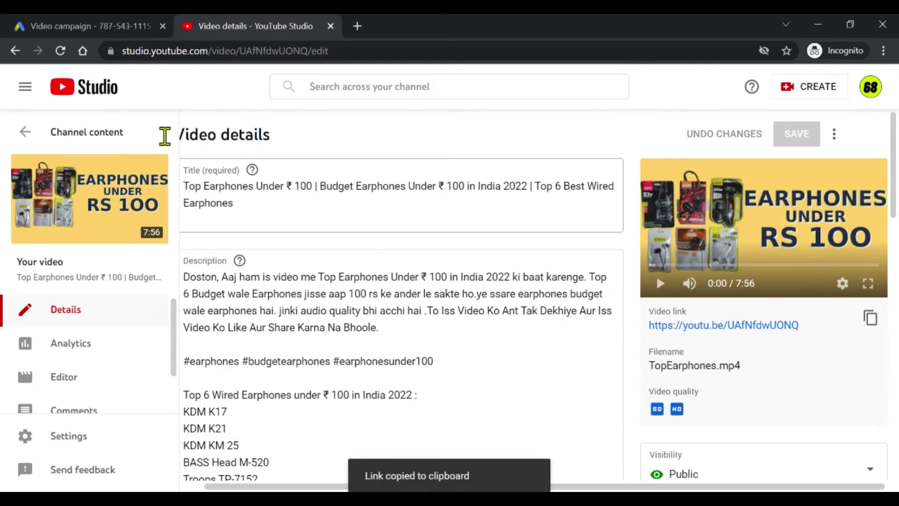
pyautogui.click(85, 26)
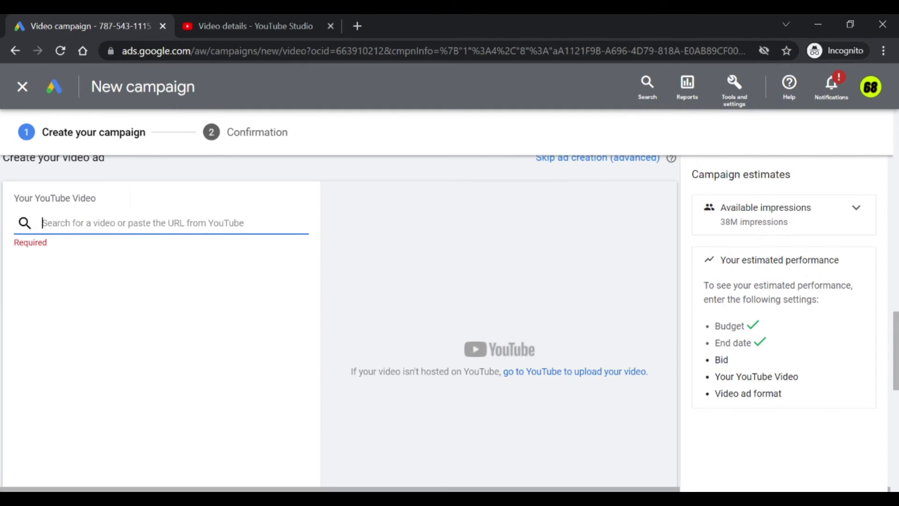
pyautogui.hotkey('ctrl', 'v')
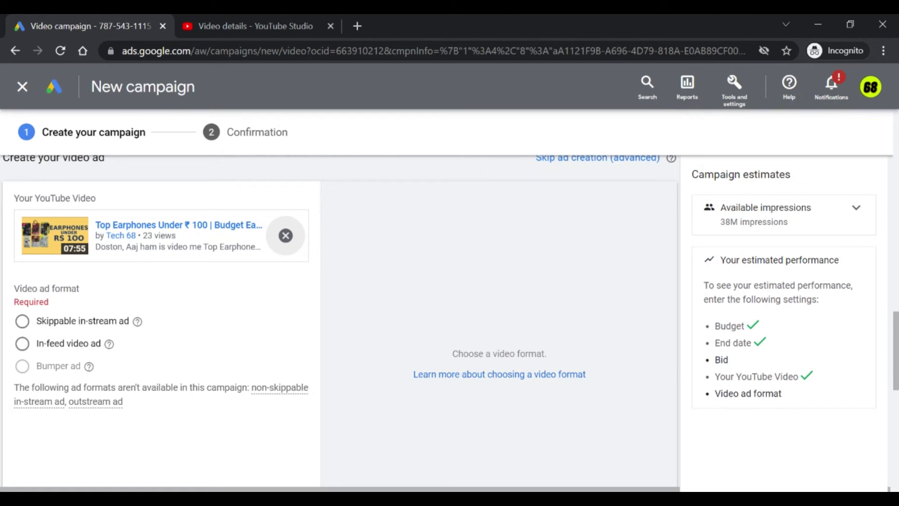
# Choose In-feed video ad as the video ad format
pyautogui.click(22, 343)
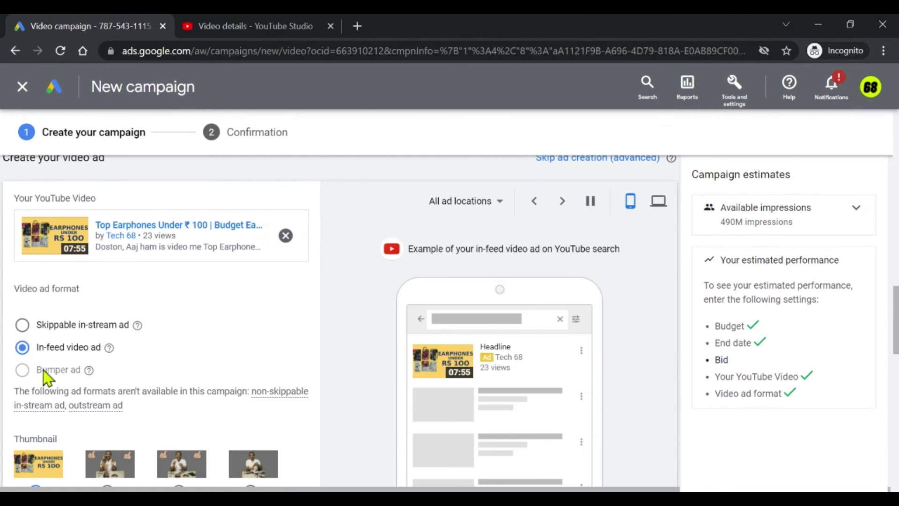
pyautogui.scroll(-2, 53, 376)
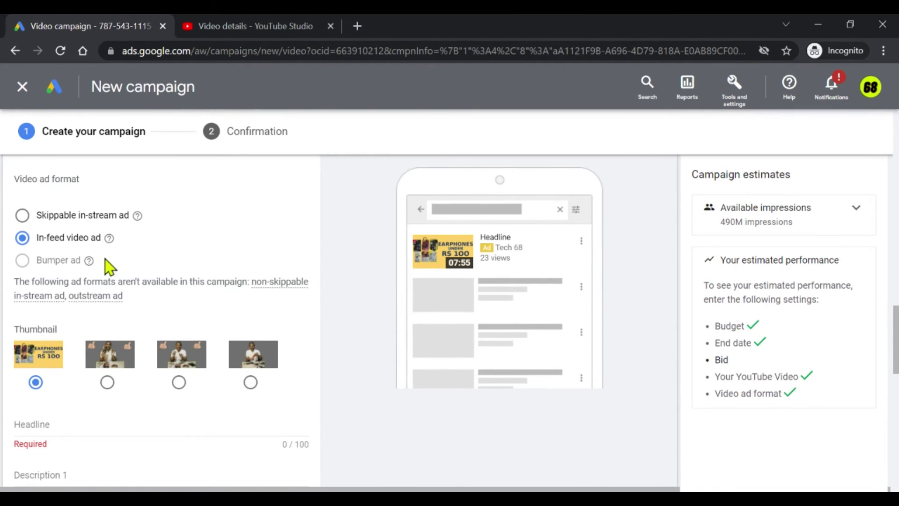
pyautogui.scroll(-3, 103, 263)
# Set the ad's headline to "Top Earphones Under ₹ 100", copied from the video's title in YouTube Studio
pyautogui.click(31, 273)
pyautogui.scroll(5, 339, 321)
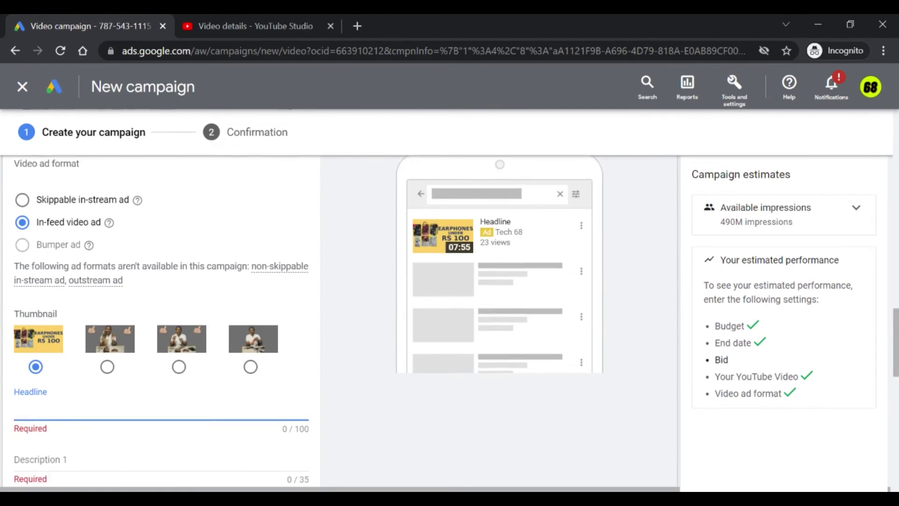
pyautogui.click(249, 26)
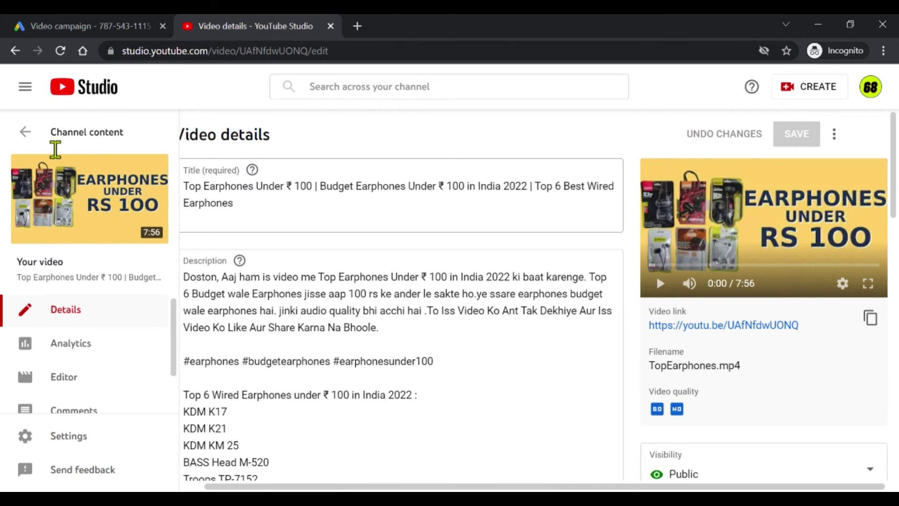
pyautogui.moveTo(188, 186); pyautogui.dragTo(100, 155)
pyautogui.click(244, 159)
pyautogui.hotkey('shift', 'Left')
pyautogui.hotkey('shift', 'Left')
pyautogui.hotkey('shift', 'Left')
pyautogui.hotkey('shift', 'Left')
pyautogui.hotkey('shift', 'Left')
pyautogui.hotkey('shift', 'Left')
pyautogui.hotkey('shift', 'Left')
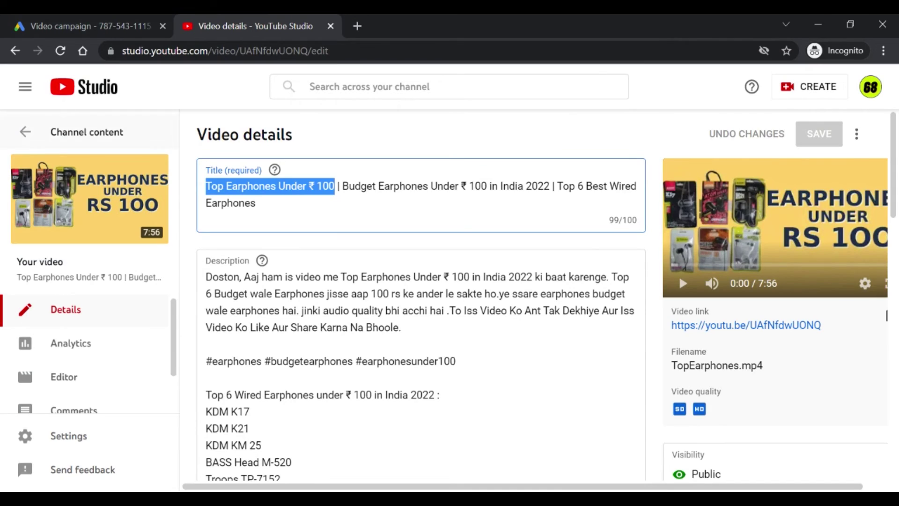
pyautogui.click(48, 26)
pyautogui.scroll(-3, 339, 318)
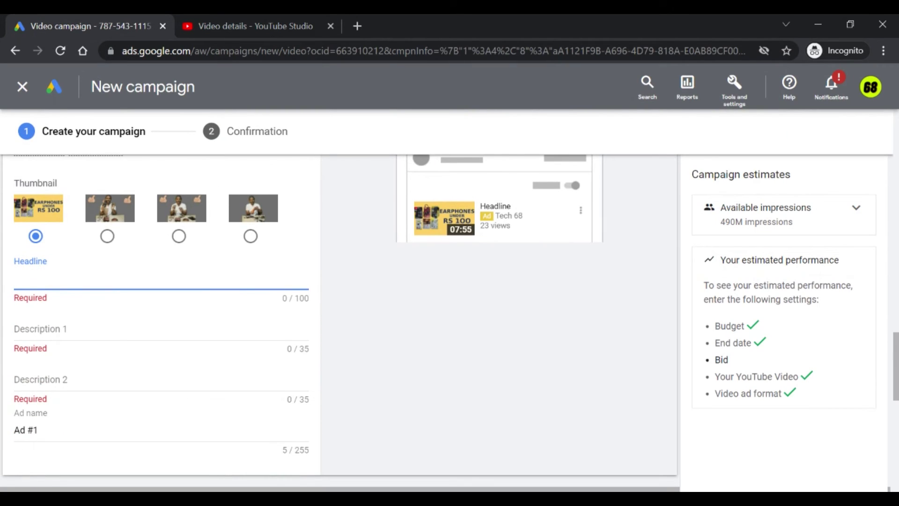
pyautogui.hotkey('ctrl', 'v')
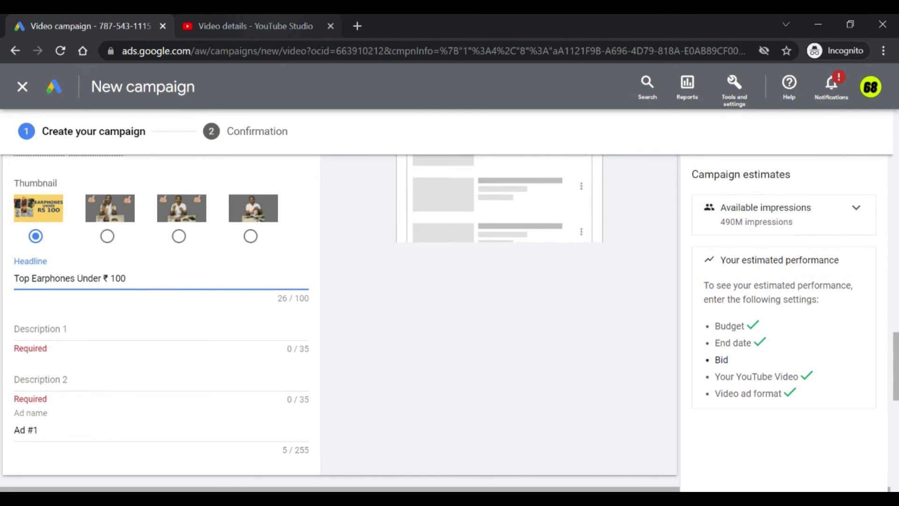
# Set the ad's Description 1 to "Budget Earphones Under ₹ 100", copied from the video's title in YouTube Studio and shortened
pyautogui.hotkey('ctrl', 'Tab')
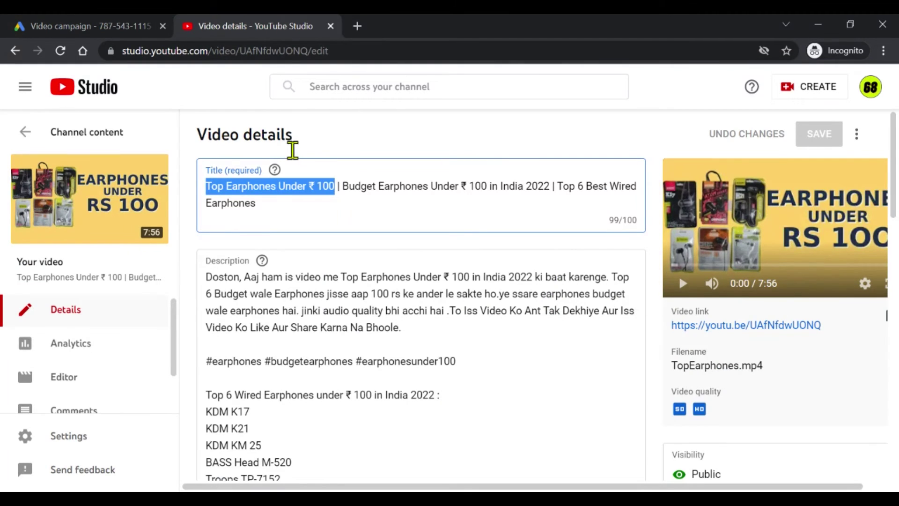
pyautogui.moveTo(342, 151); pyautogui.dragTo(603, 163)
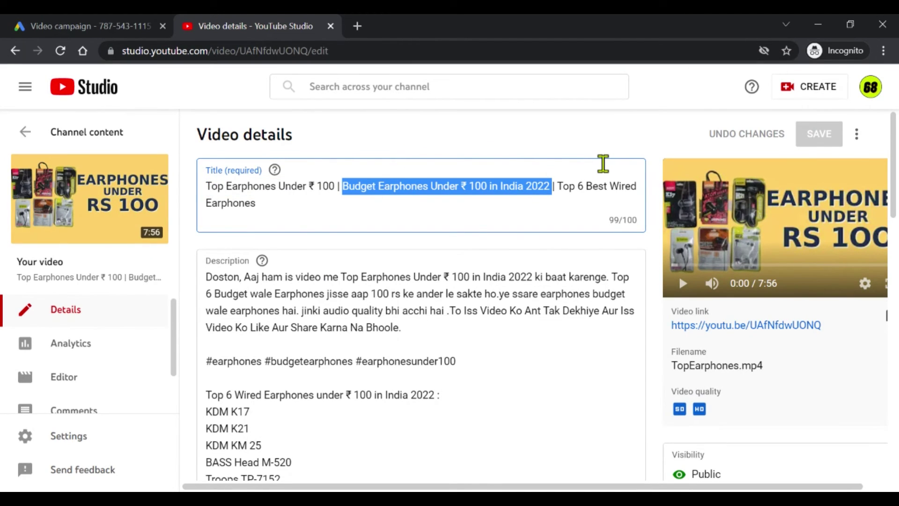
pyautogui.hotkey('ctrl', 'c')
pyautogui.hotkey('ctrl', 'Tab')
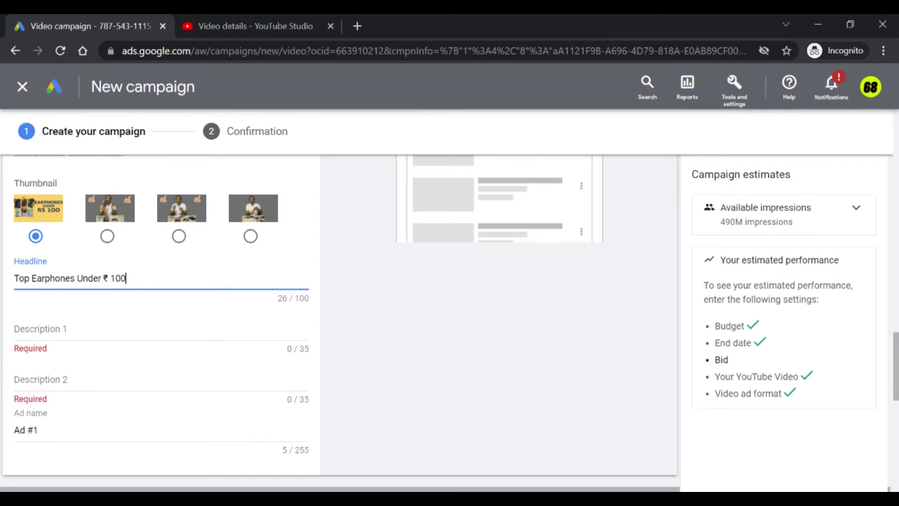
pyautogui.click(15, 329)
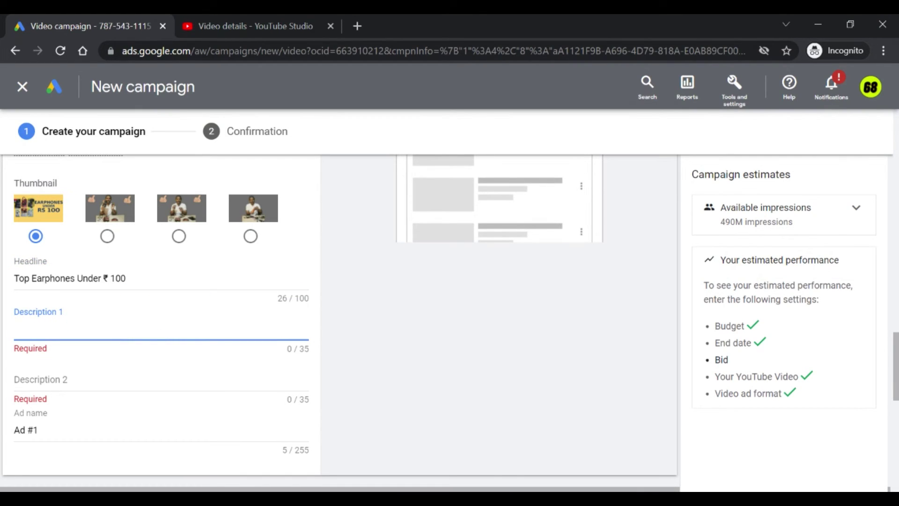
pyautogui.hotkey('ctrl', 'v')
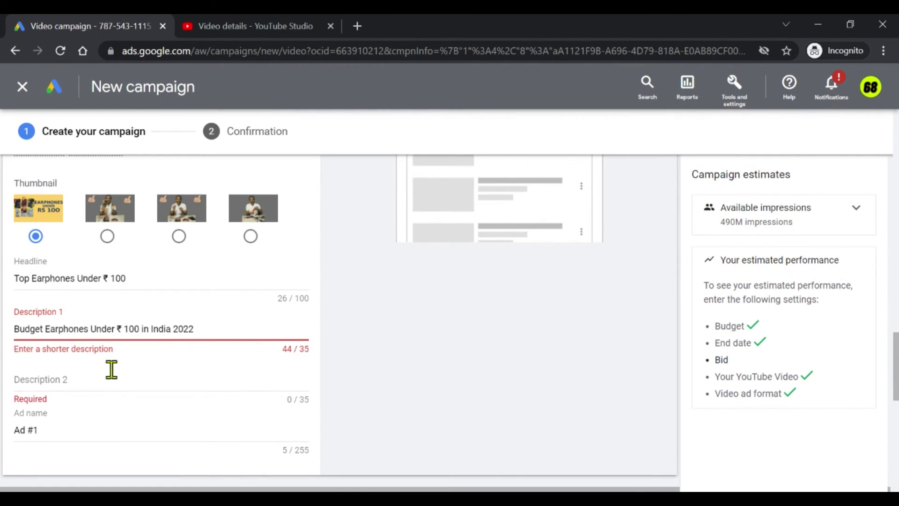
pyautogui.press('BackSpace')
pyautogui.press('BackSpace')
pyautogui.press('BackSpace')
pyautogui.press('BackSpace')
pyautogui.press('BackSpace')
pyautogui.press('BackSpace')
pyautogui.press('BackSpace')
pyautogui.press('BackSpace')
pyautogui.press('BackSpace')
pyautogui.press('BackSpace')
pyautogui.press('BackSpace')
pyautogui.press('BackSpace')
pyautogui.press('BackSpace')
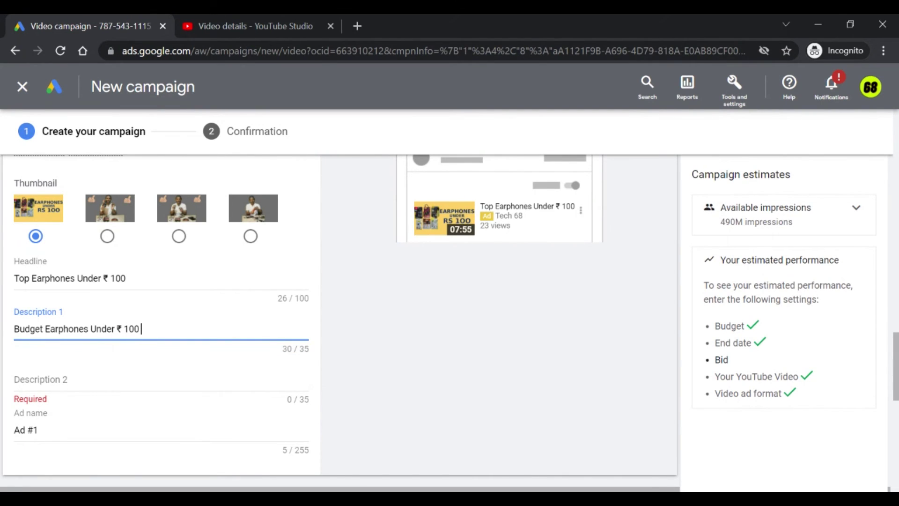
# Set the ad's Description 2 to "Top 6 Best Wired Earphones", taken from the end of the video's title in YouTube Studio
pyautogui.click(248, 26)
pyautogui.moveTo(562, 186); pyautogui.dragTo(562, 202)
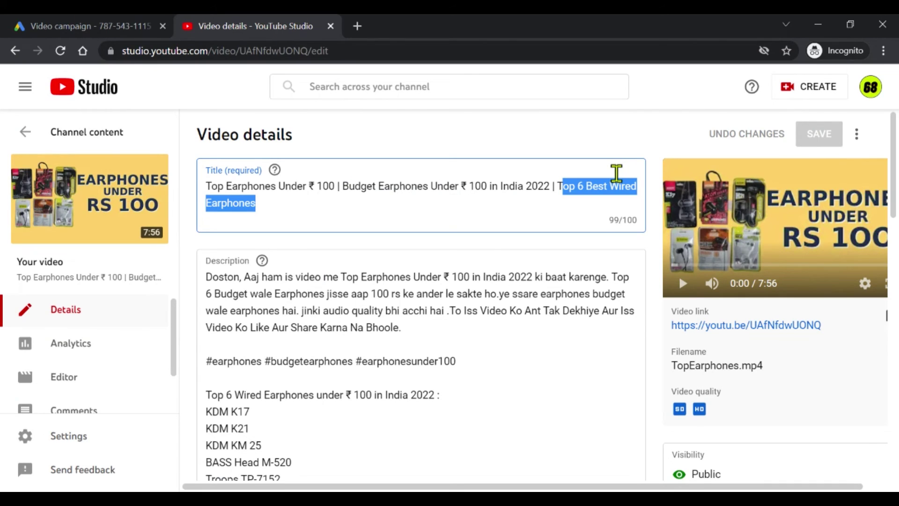
pyautogui.click(75, 26)
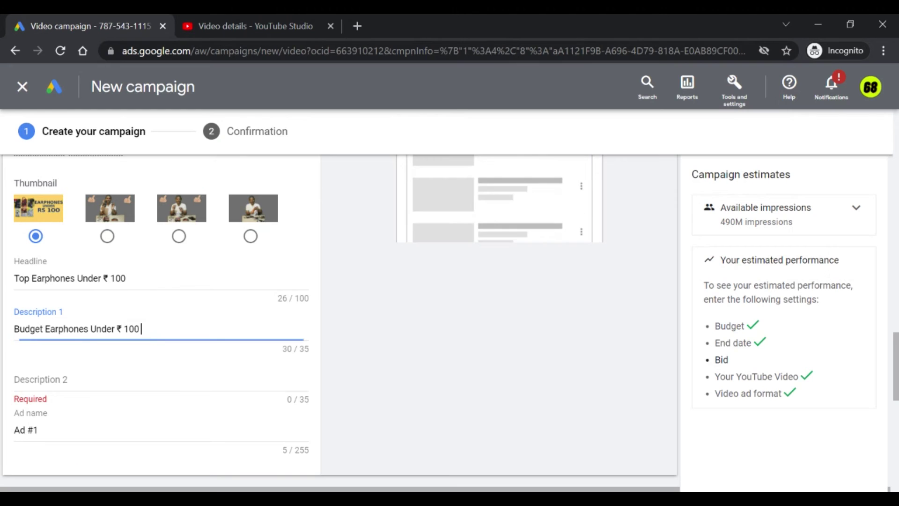
pyautogui.click(19, 379)
pyautogui.write('T')
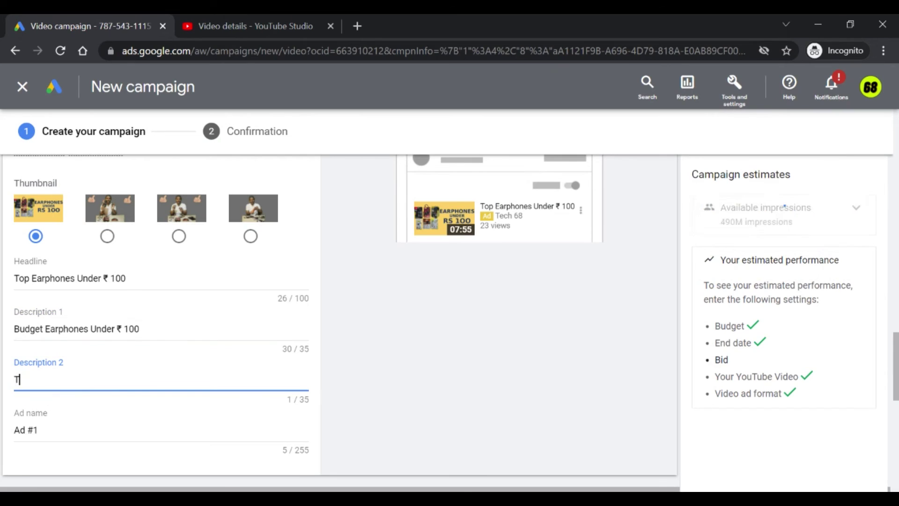
pyautogui.hotkey('ctrl', 'v')
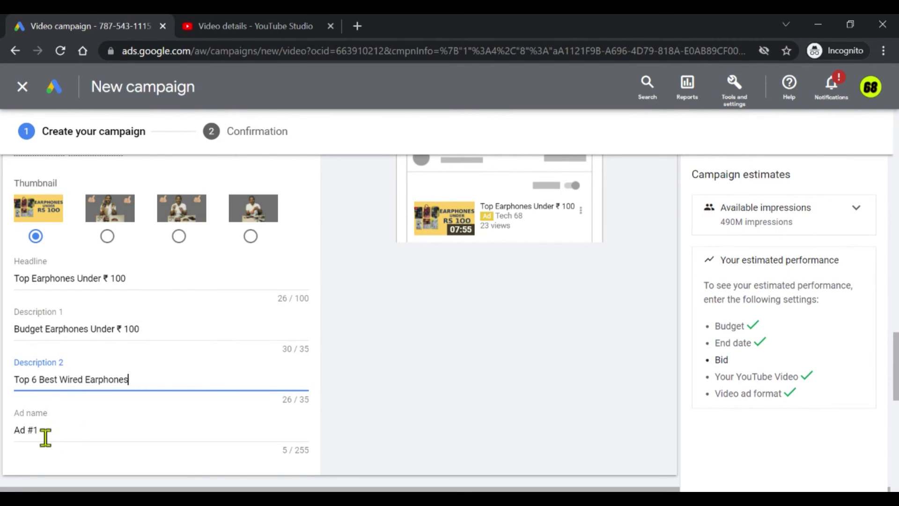
# Set the ad group's maximum CPV bid to ₹0.10
pyautogui.scroll(-1, 81, 442)
pyautogui.scroll(-1, 81, 443)
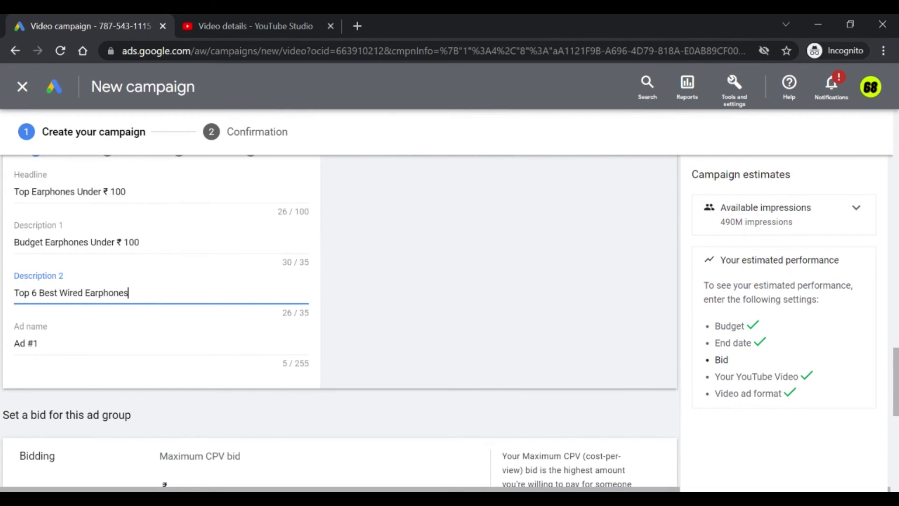
pyautogui.scroll(-3, 339, 320)
pyautogui.click(272, 319)
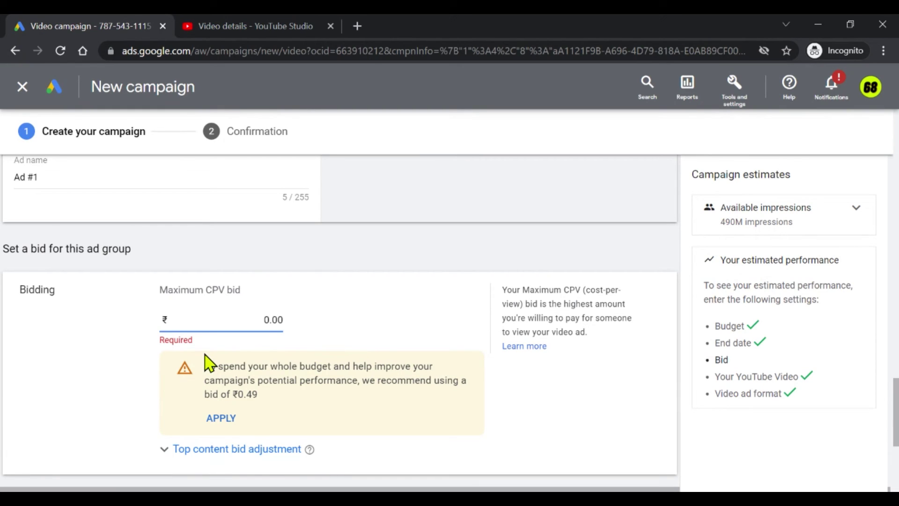
pyautogui.write('0.1')
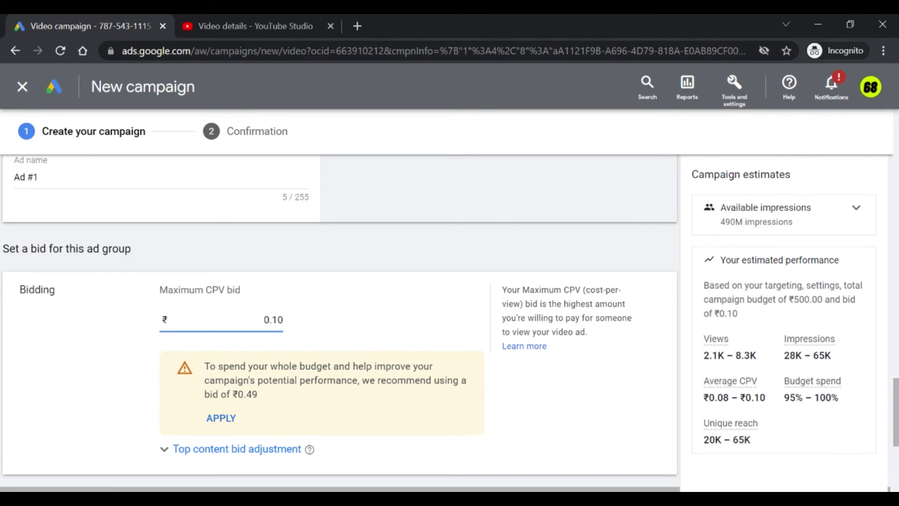
pyautogui.scroll(-3, 279, 320)
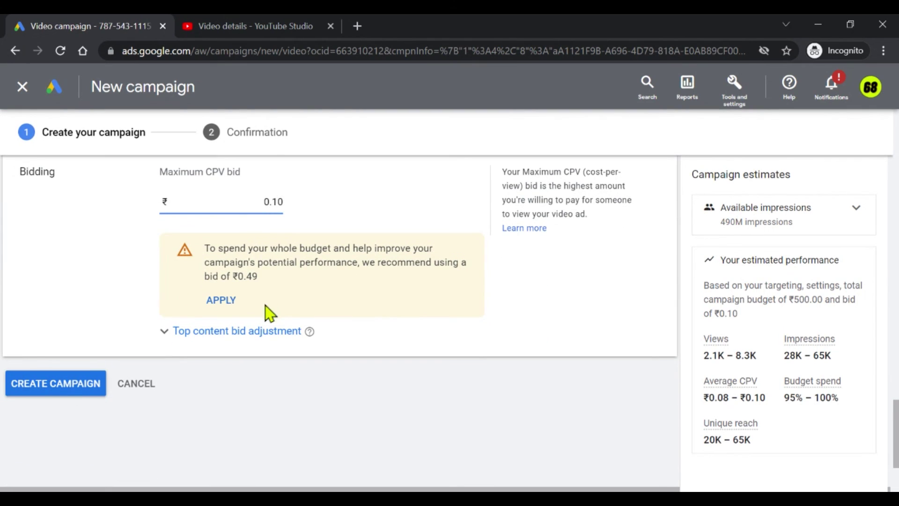